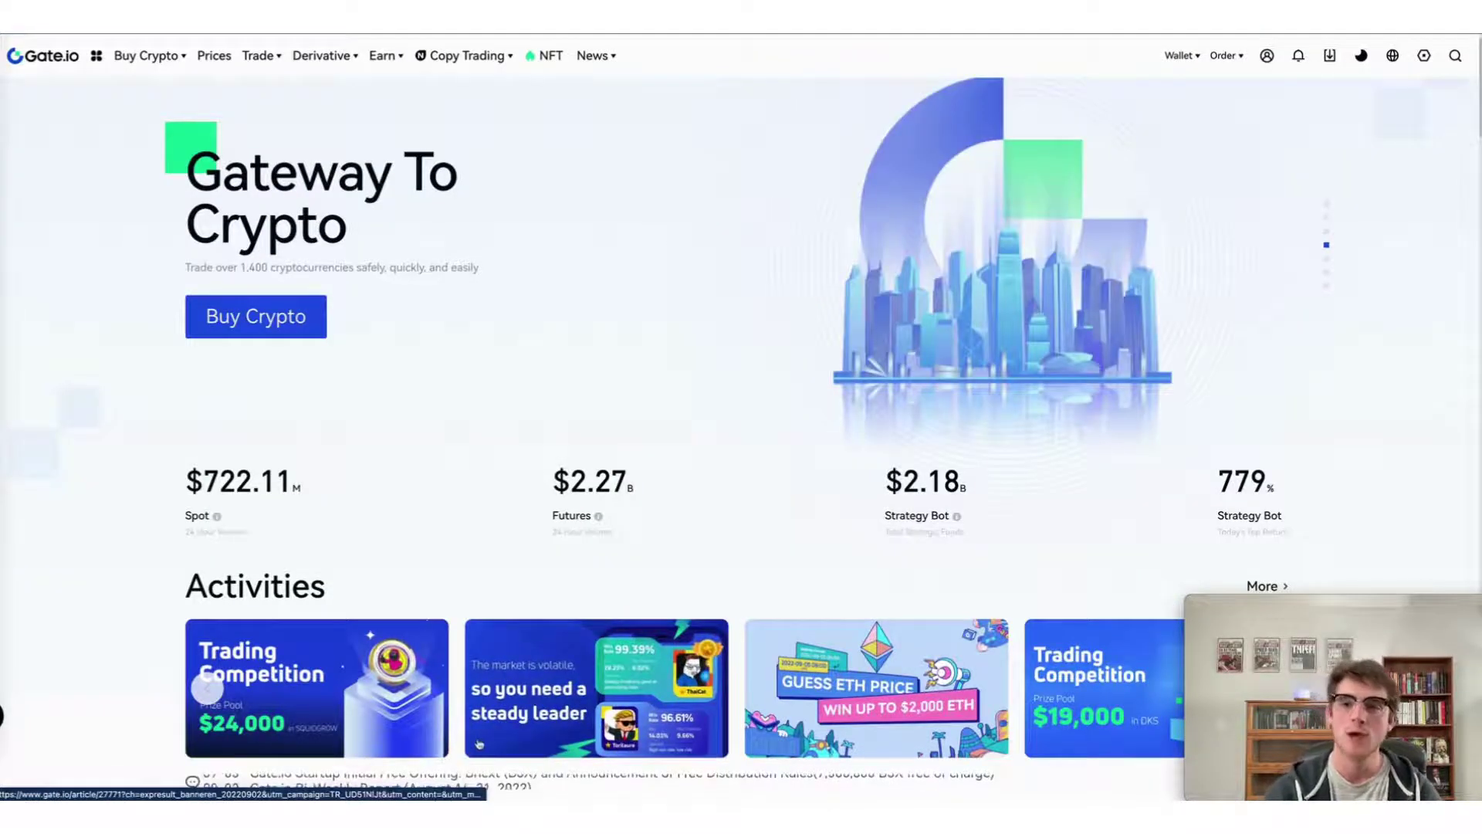
From API Management, show the APIv4 Keys list with the CoinLedger and First key entries.
mouse_move(1269, 69)
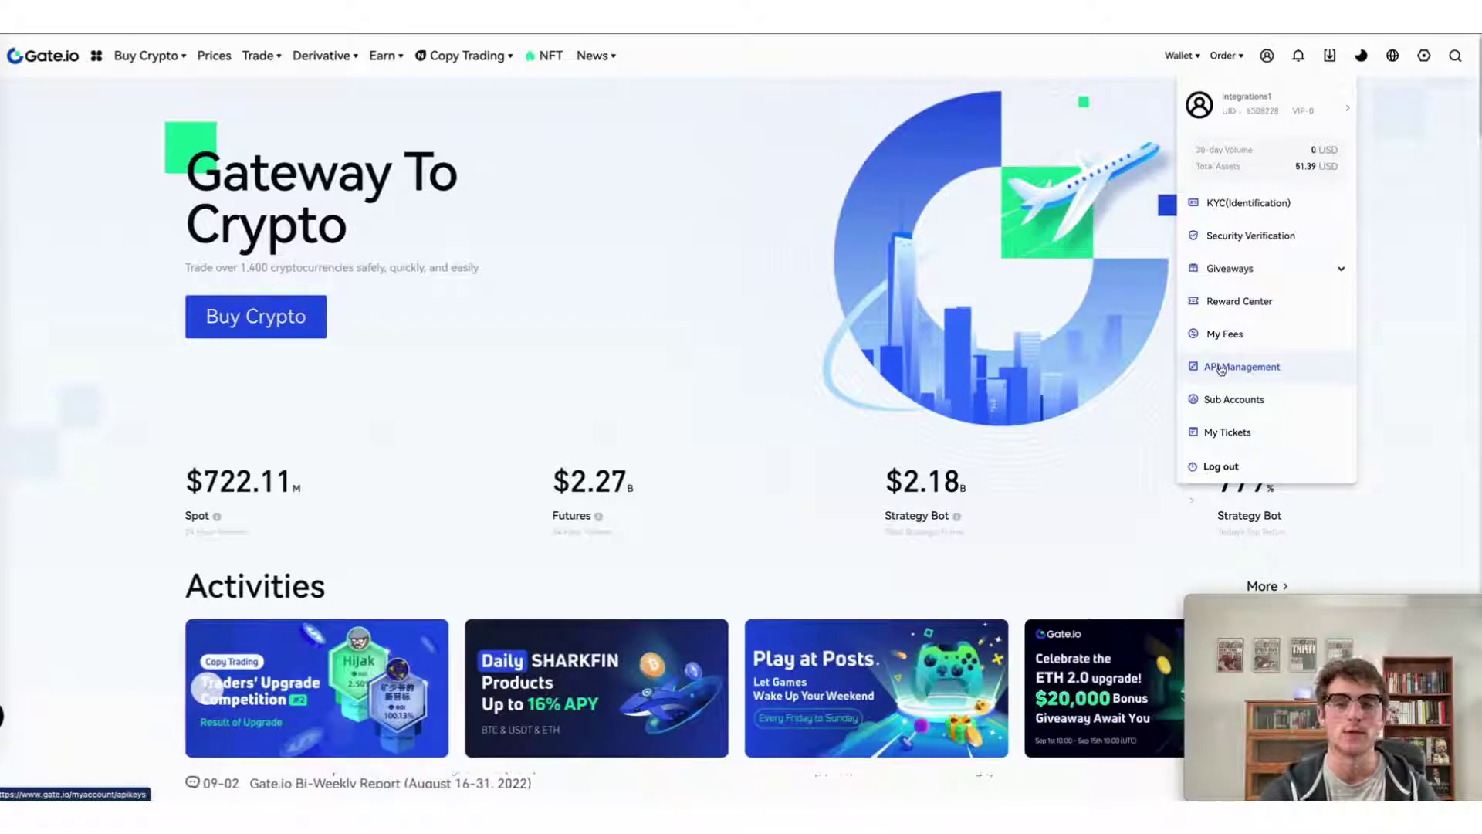
left_click(1221, 369)
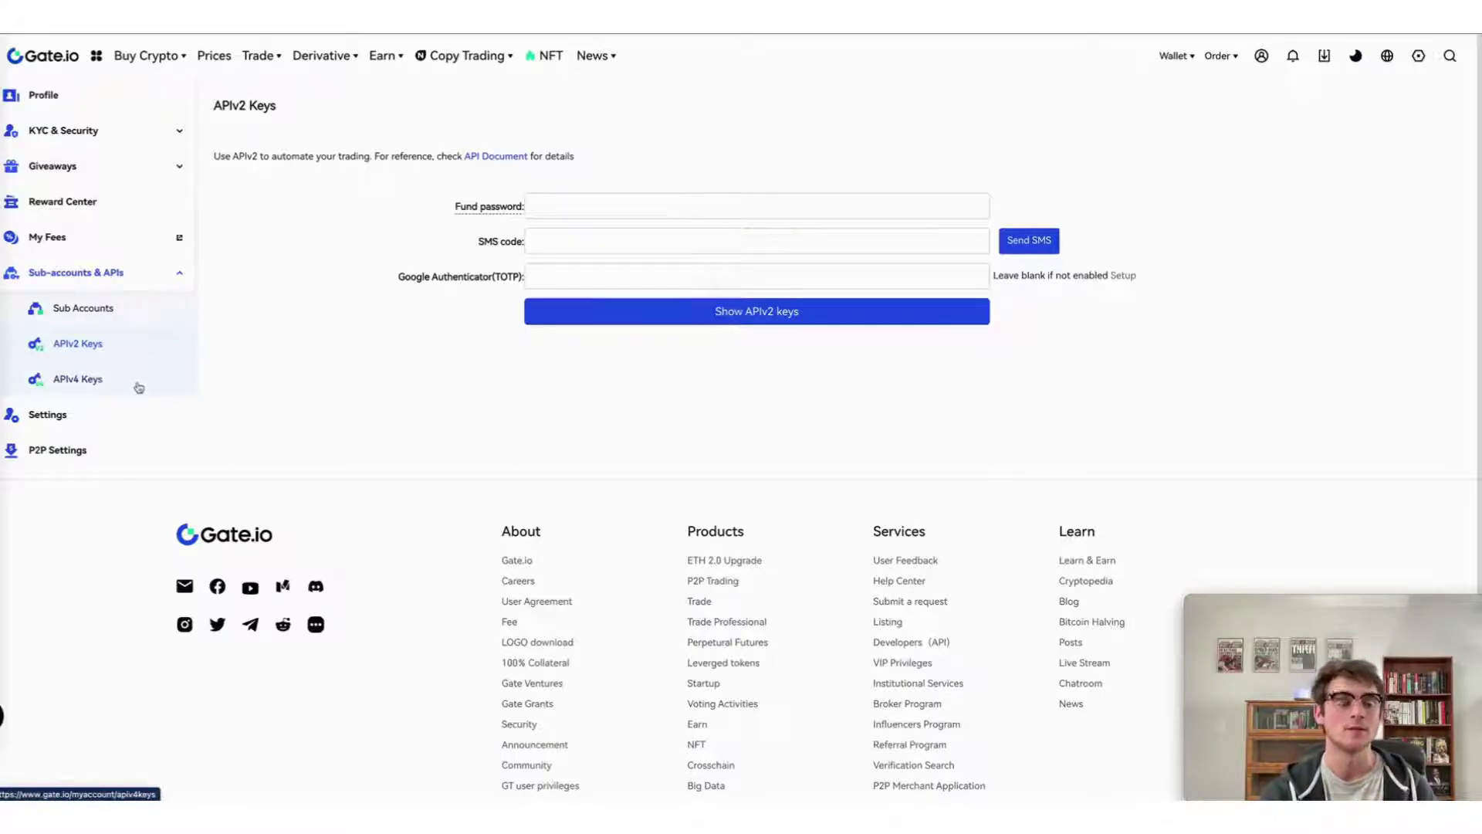
left_click(139, 387)
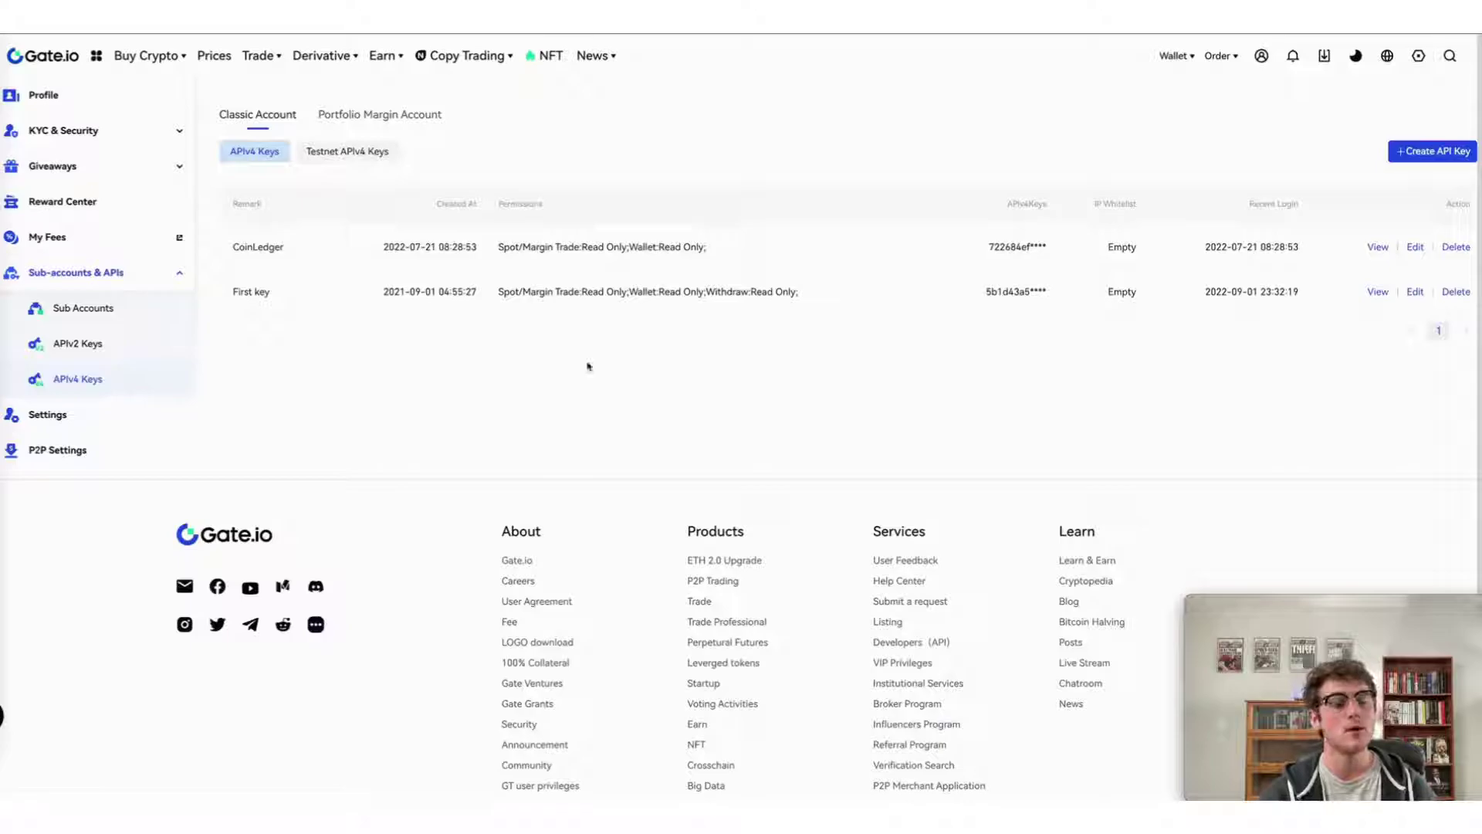
Create an API key remarked 'Test' with Spot/Margin Trade and Wallet both set to Read Only.
left_click(1447, 151)
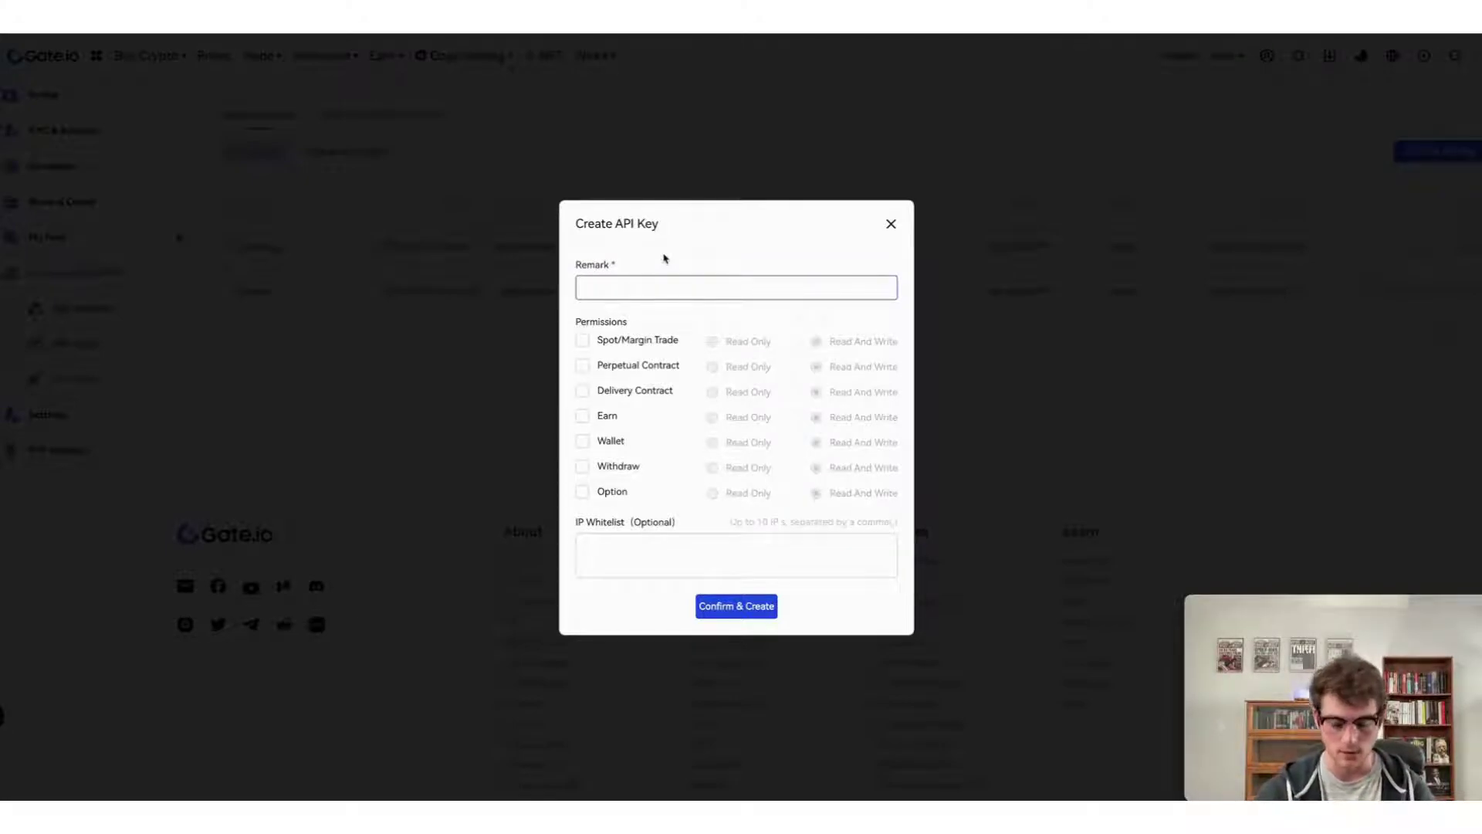
type("Test")
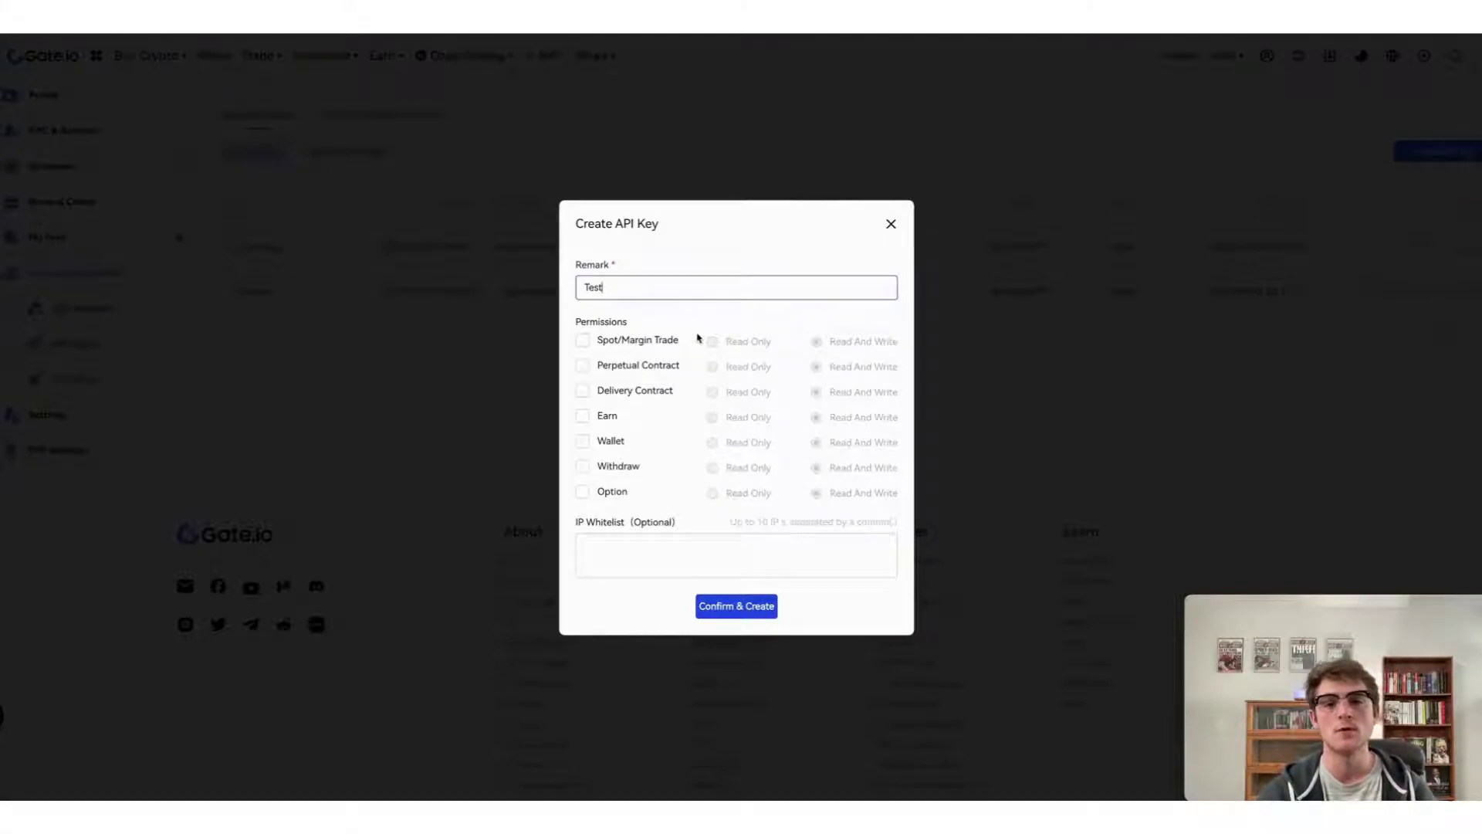
left_click(671, 342)
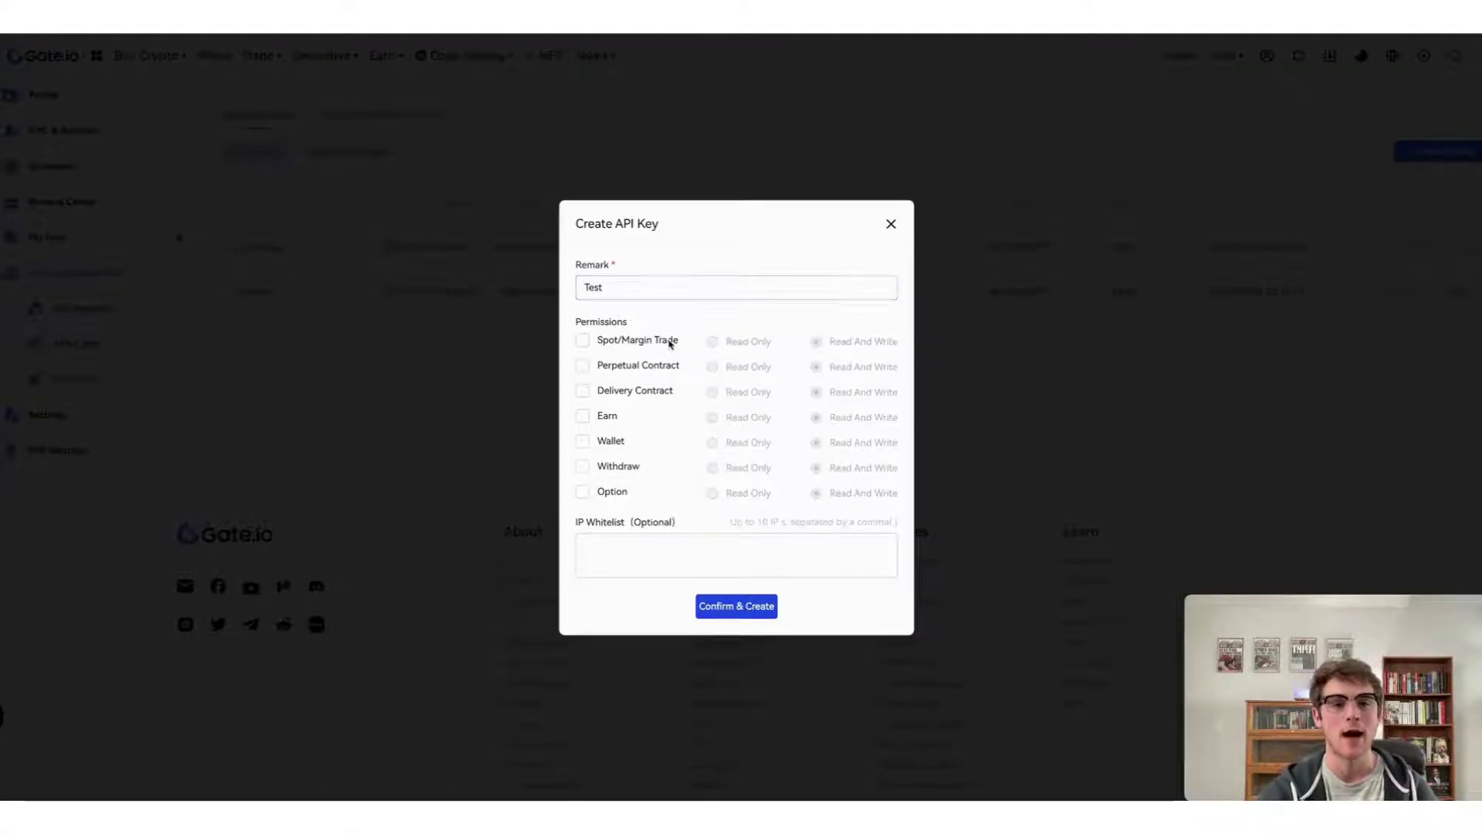
left_click(584, 441)
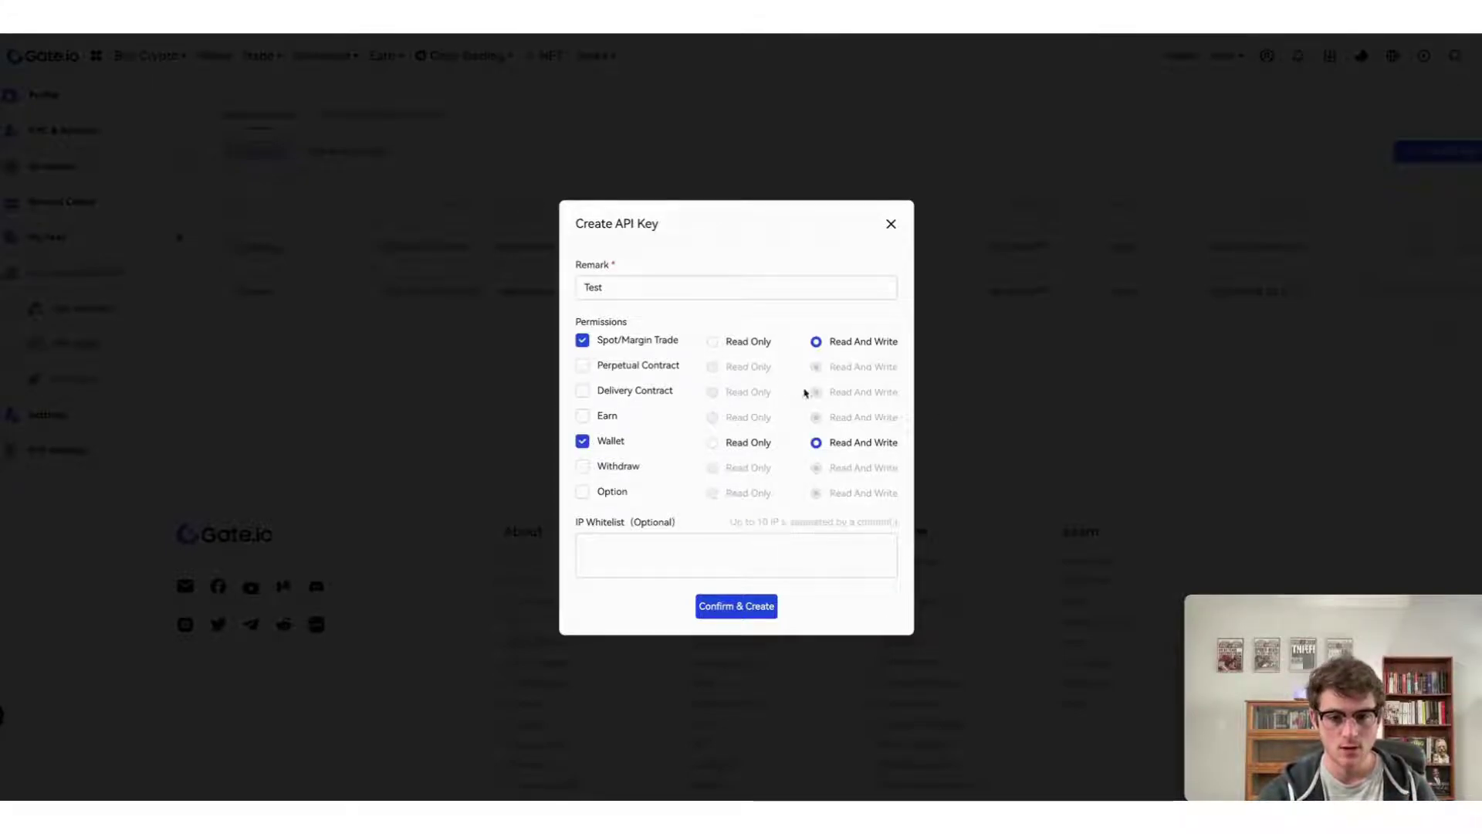
left_click(712, 343)
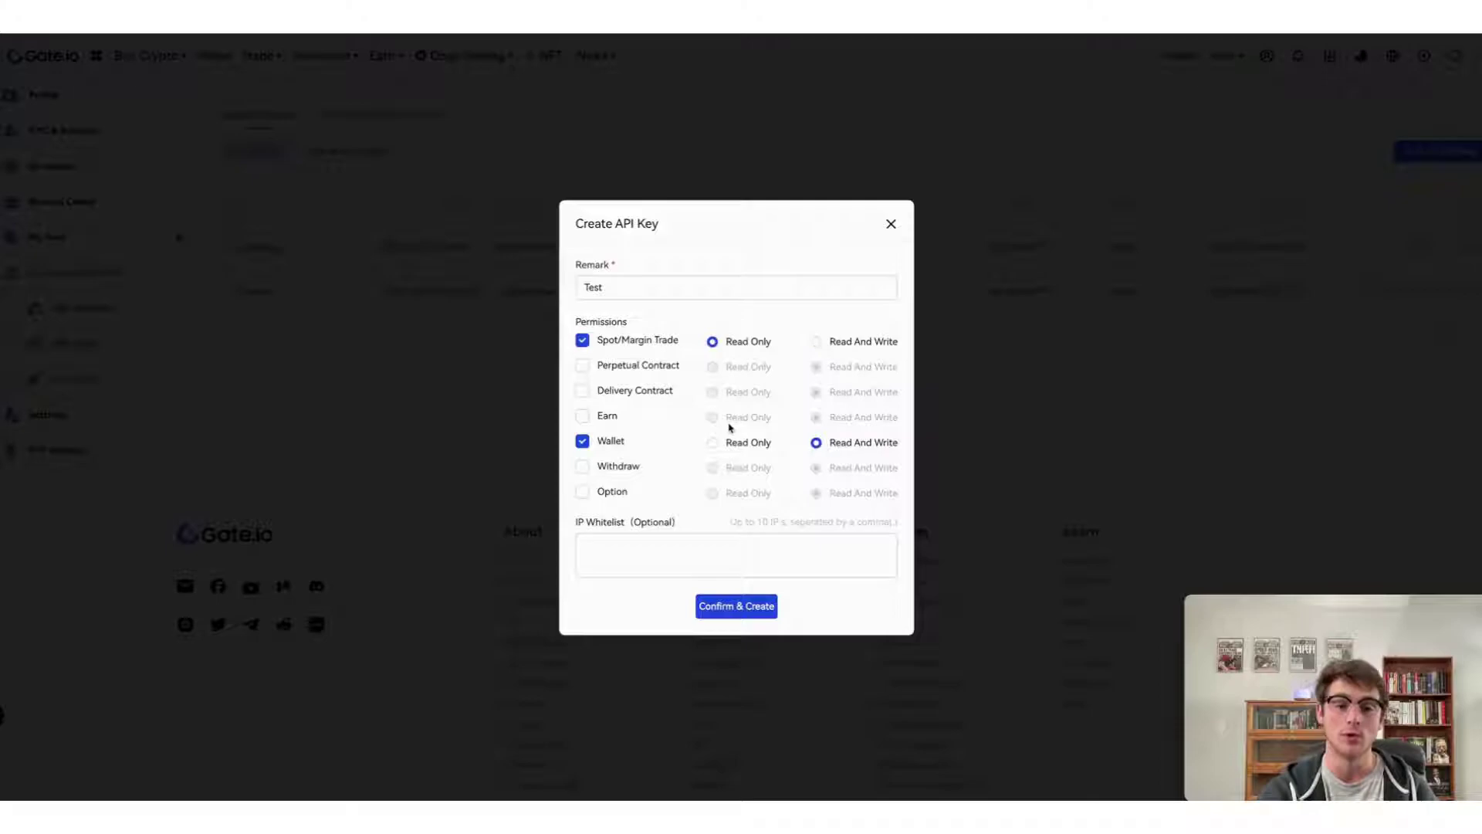
left_click(711, 444)
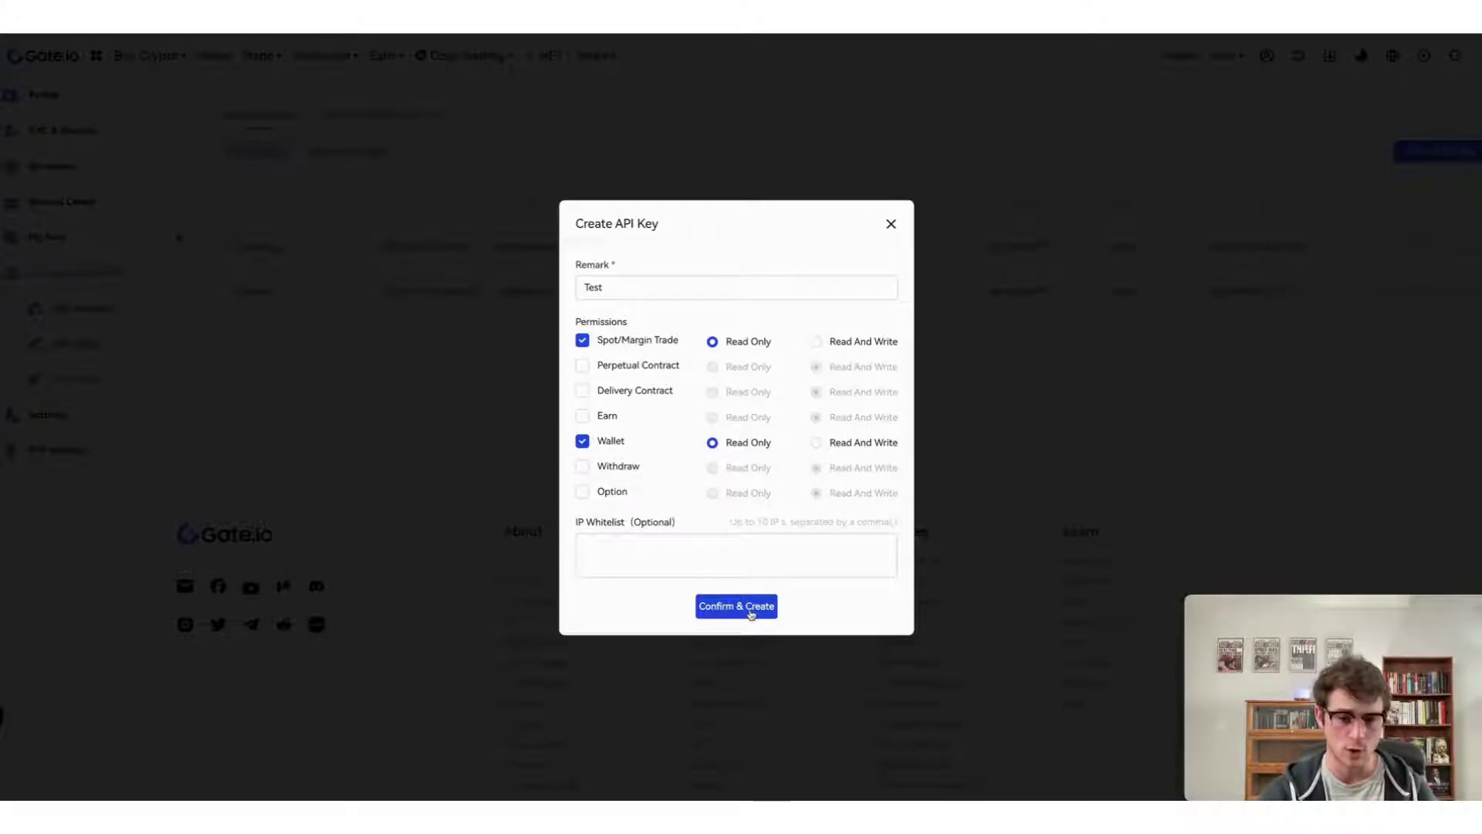
left_click(749, 610)
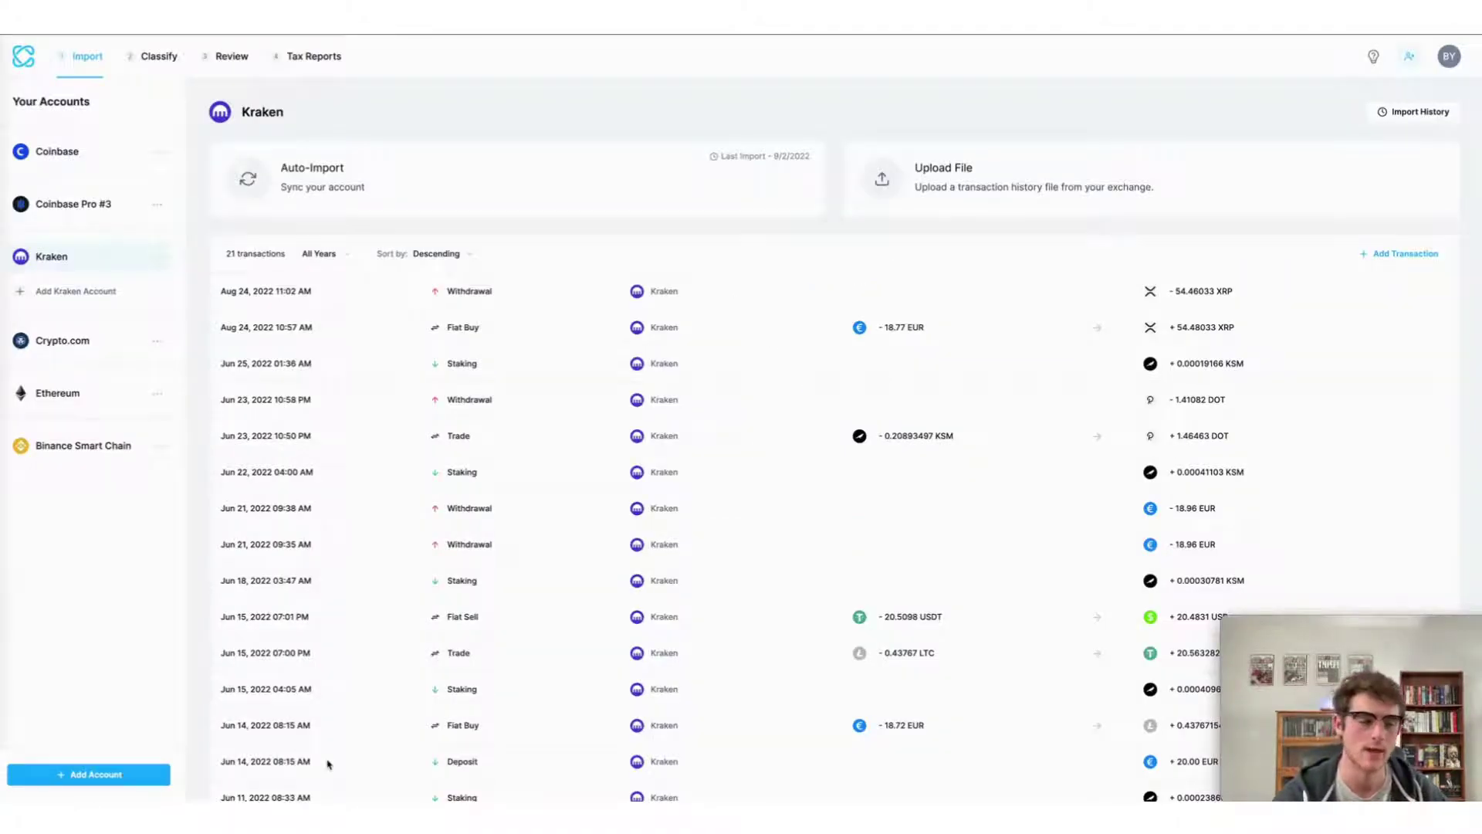
Add a Gate.io account in CoinLedger, searching 'gate' and choosing Auto-Import.
left_click(87, 780)
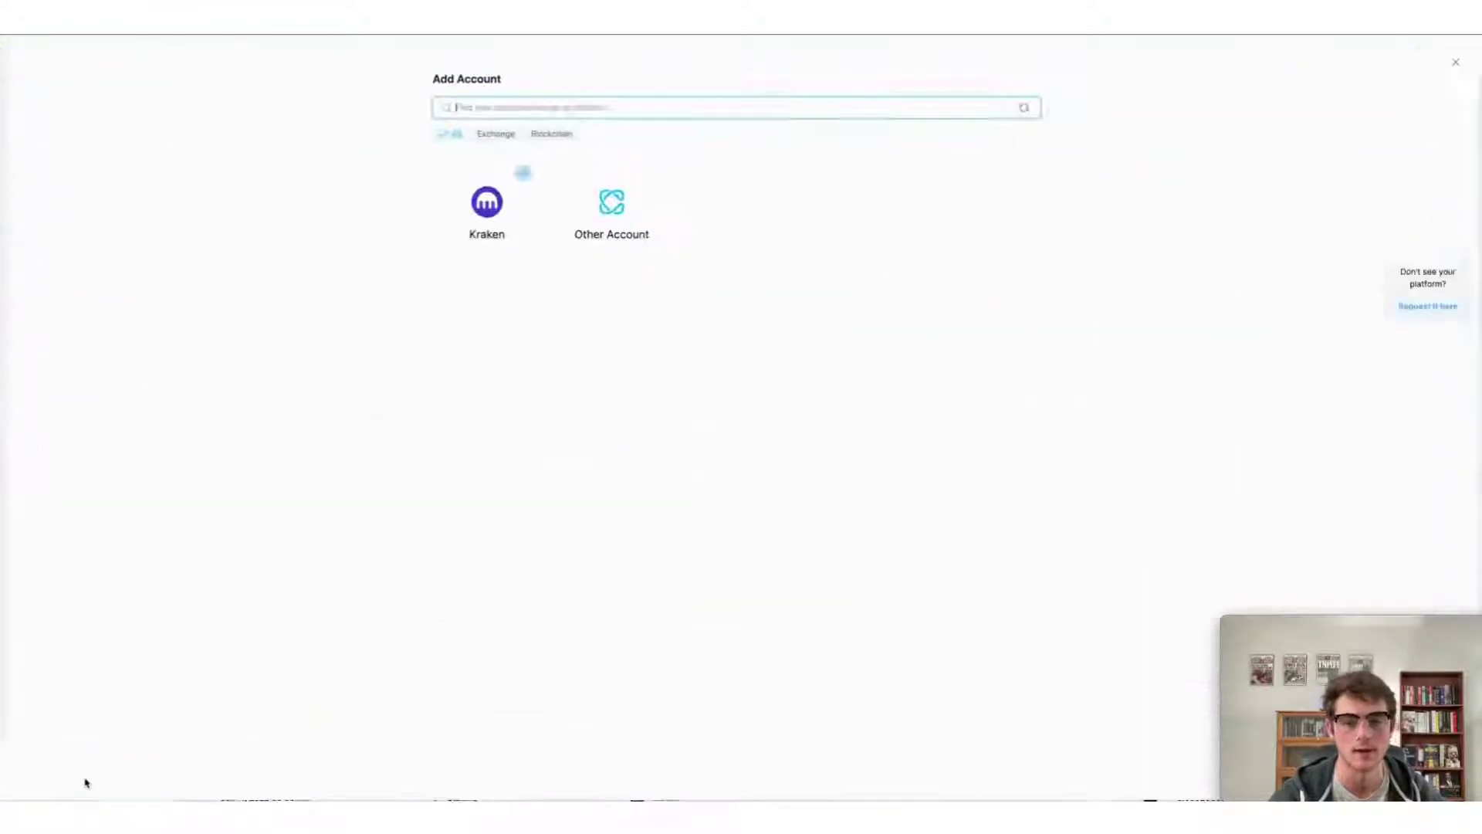
type("gate")
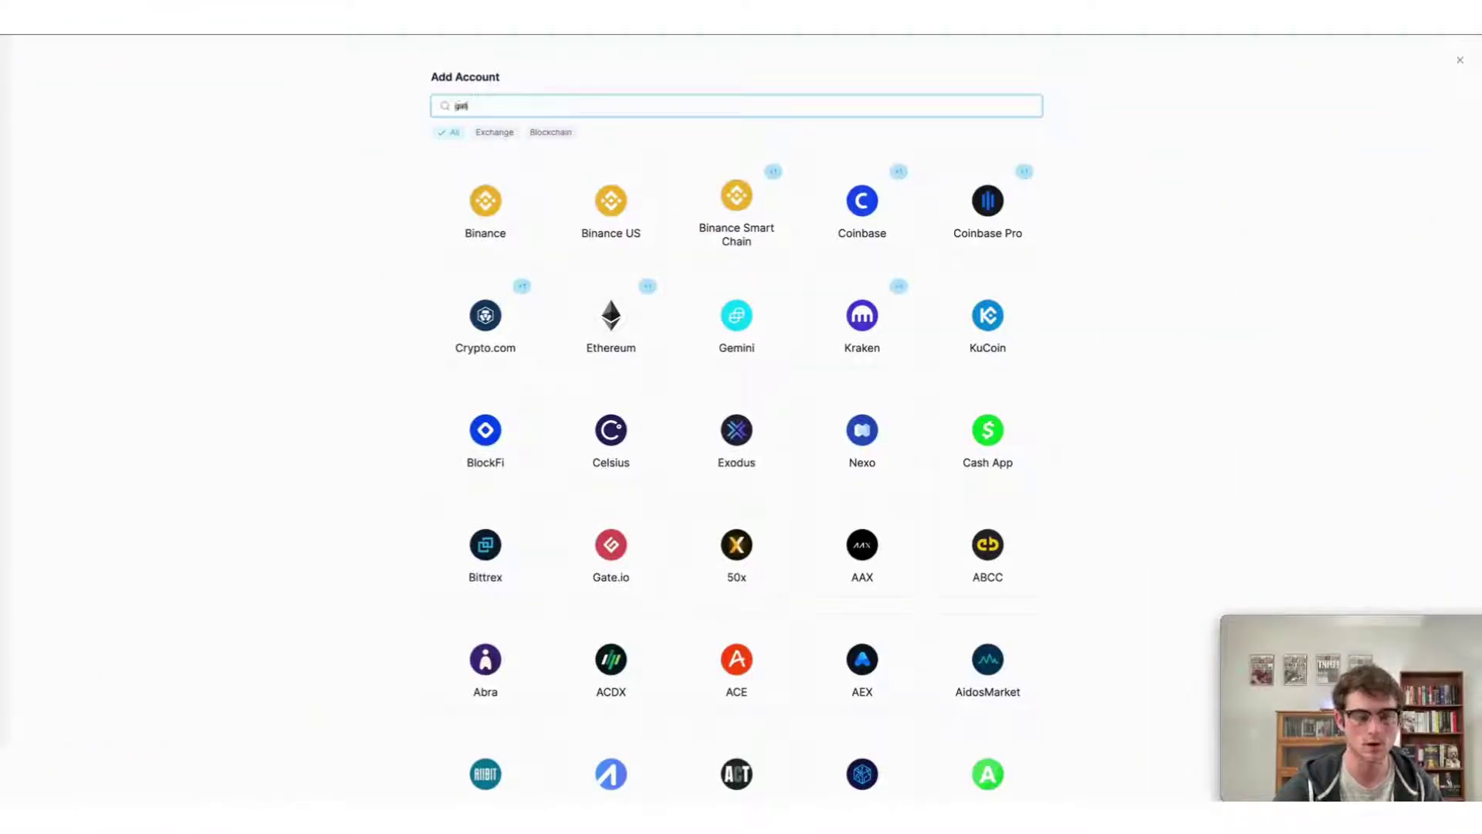
left_click(579, 199)
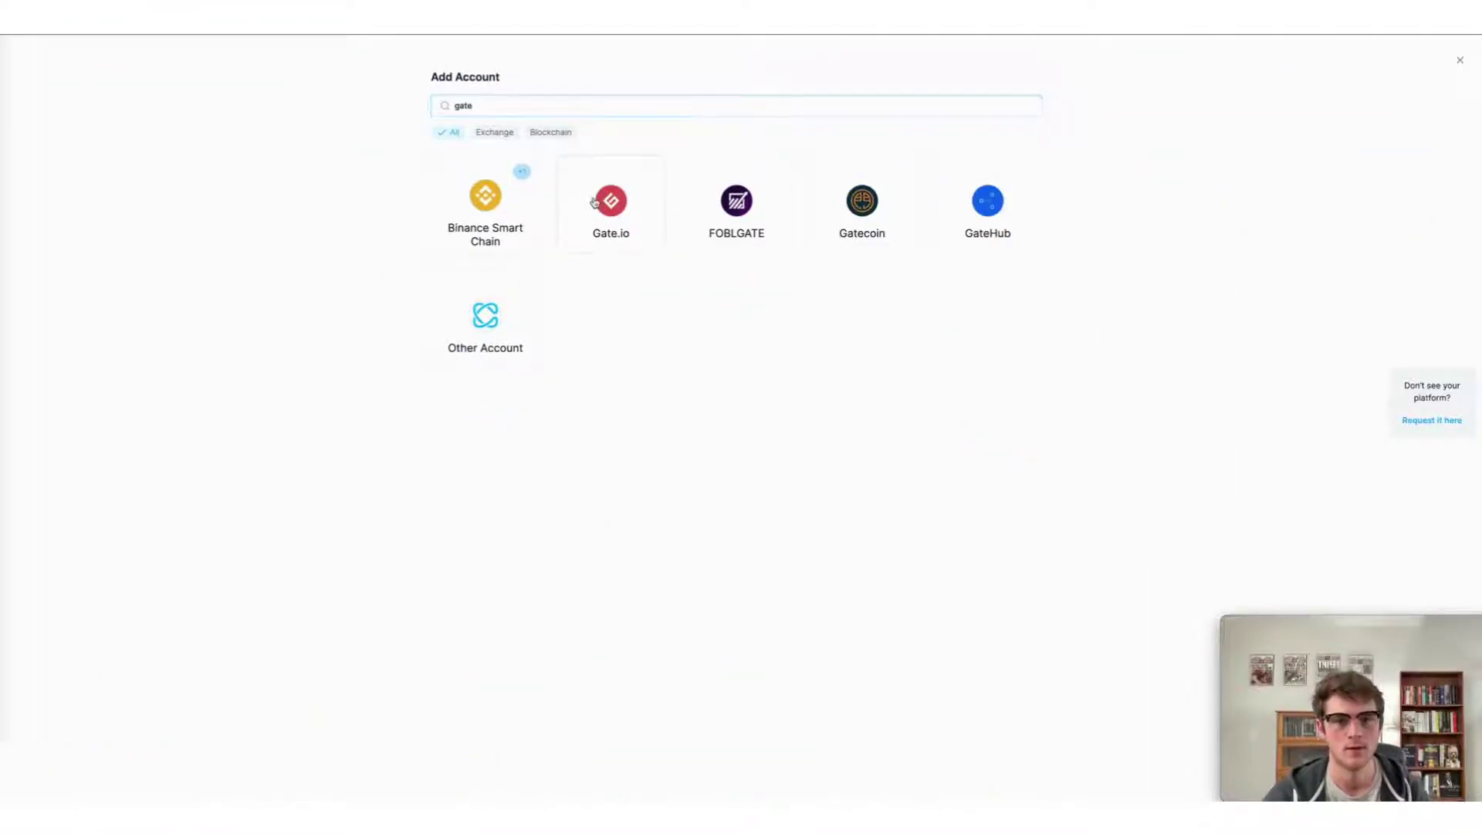
left_click(595, 203)
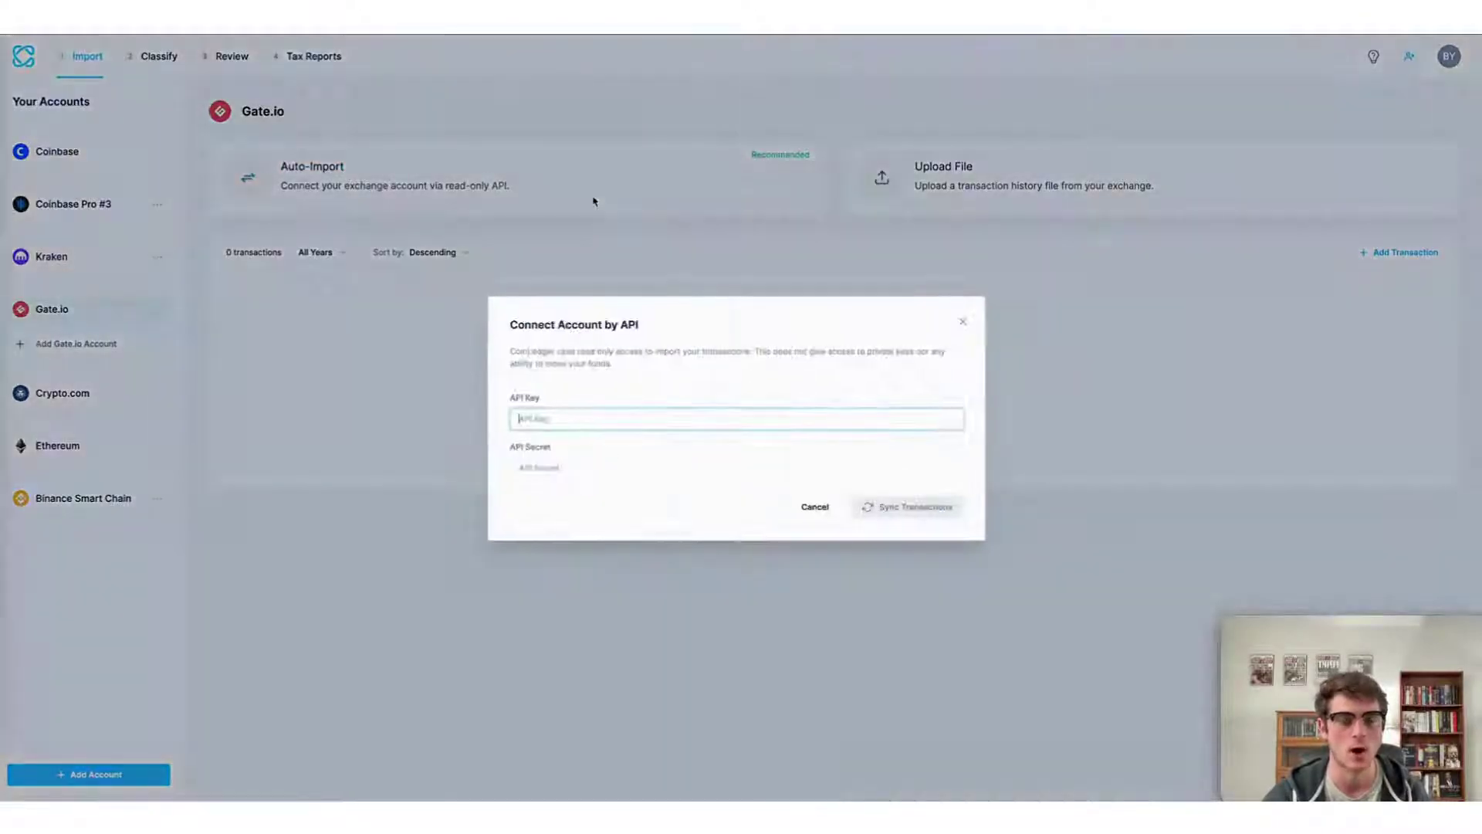
Paste the Gate.io API key and secret and sync the 54 transactions.
key("ctrl+v")
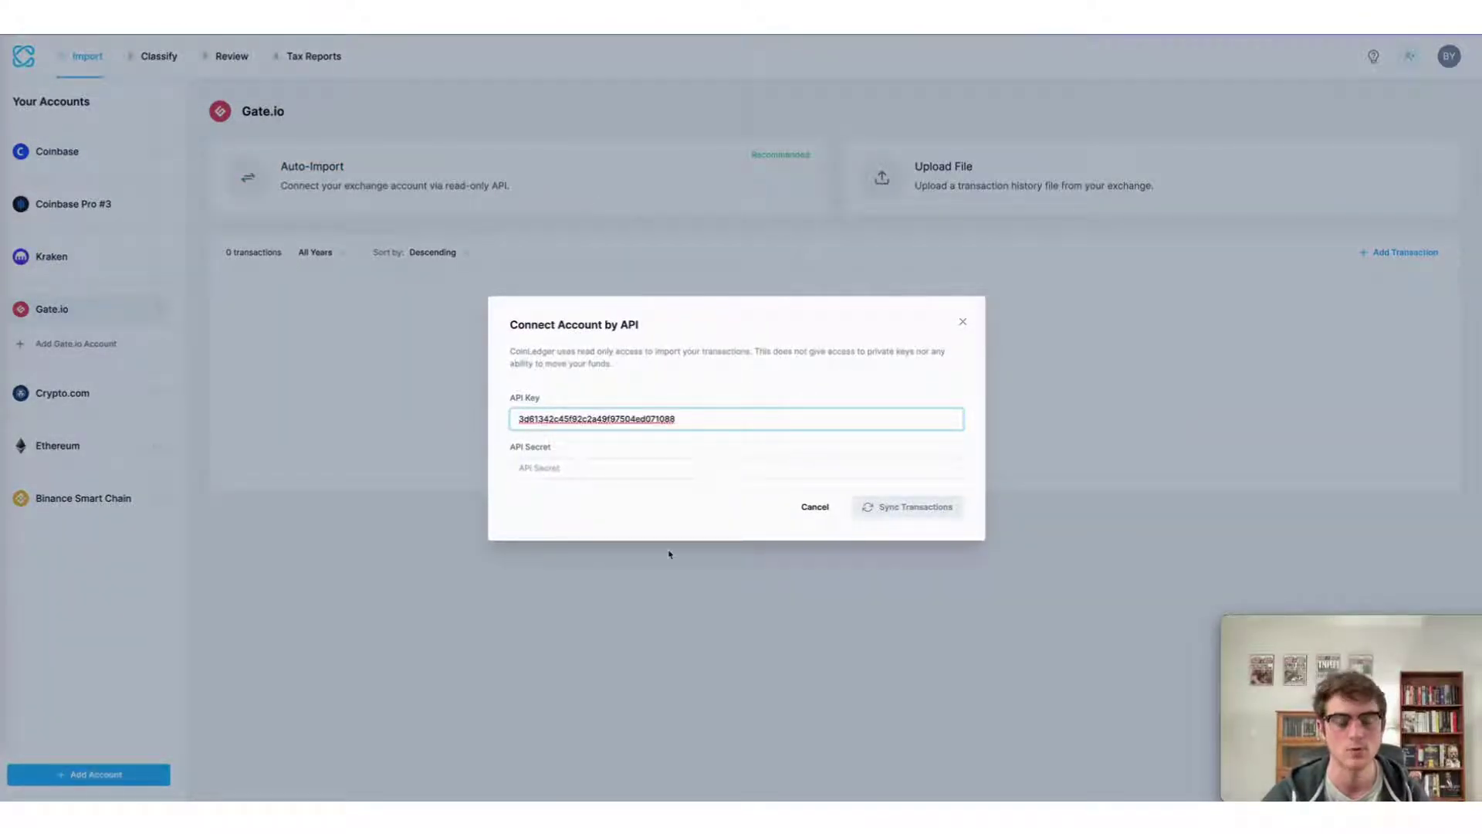
left_click(633, 468)
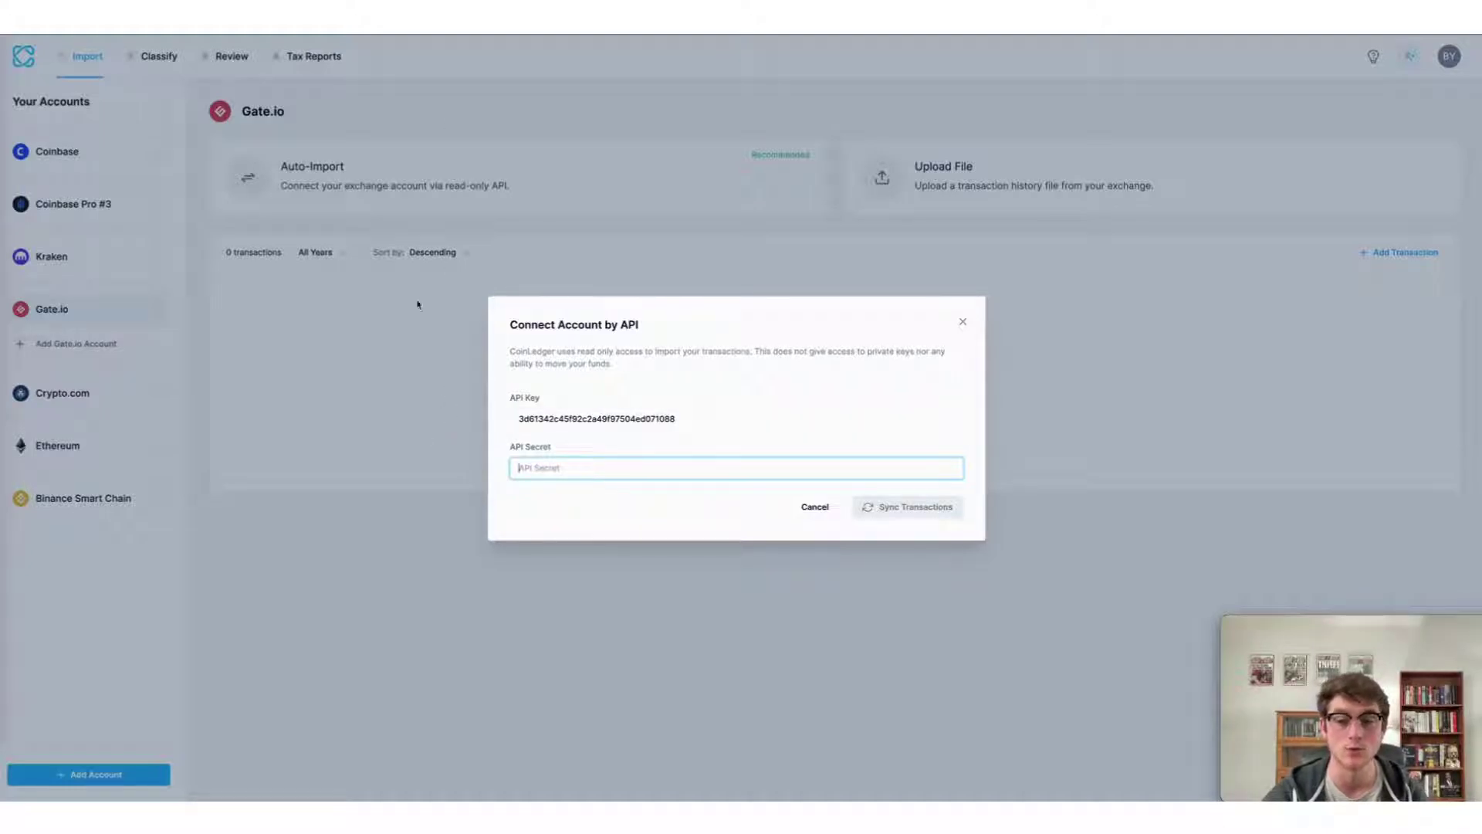
key("ctrl+v")
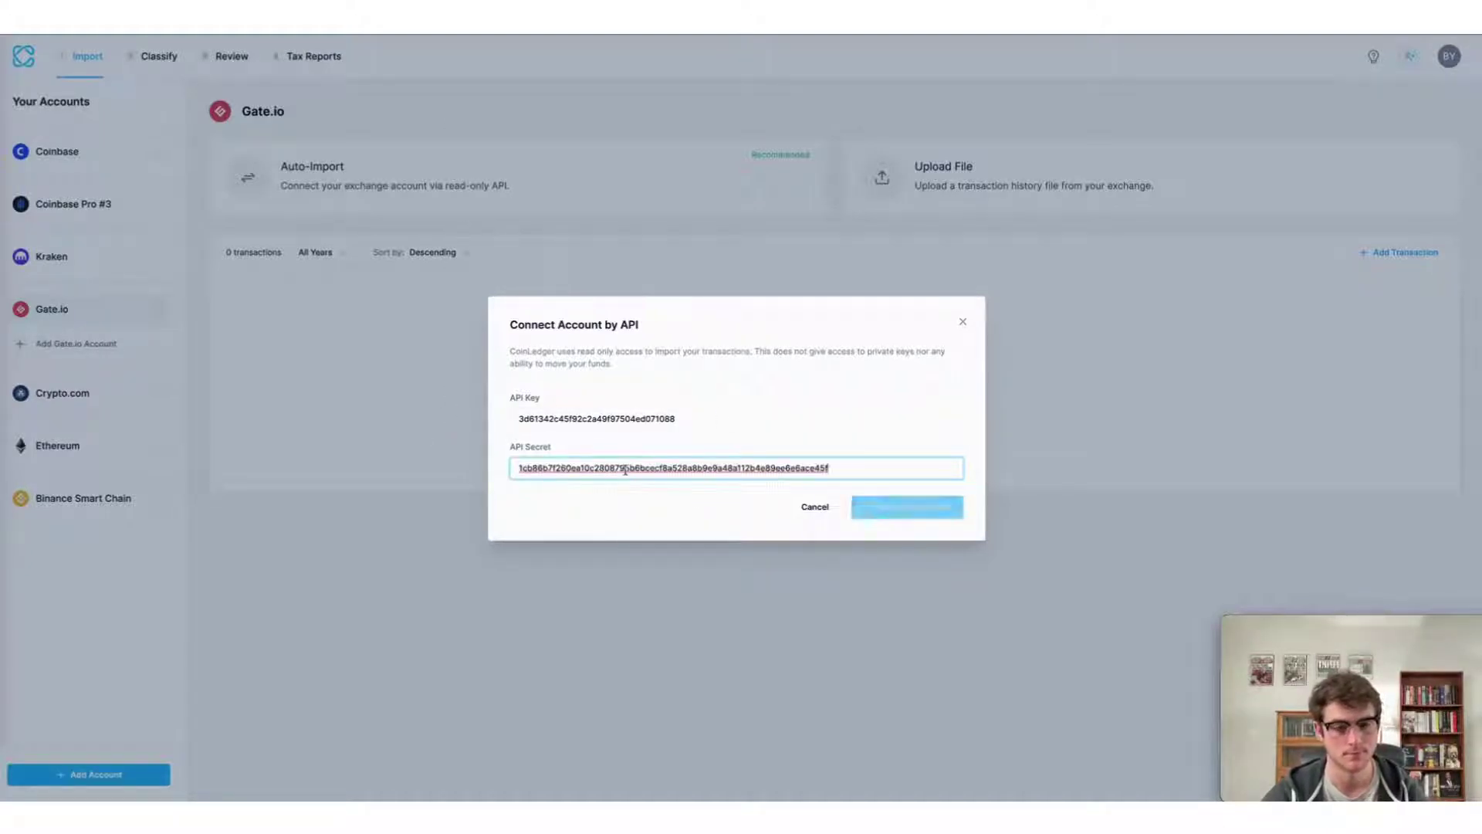
left_click(920, 514)
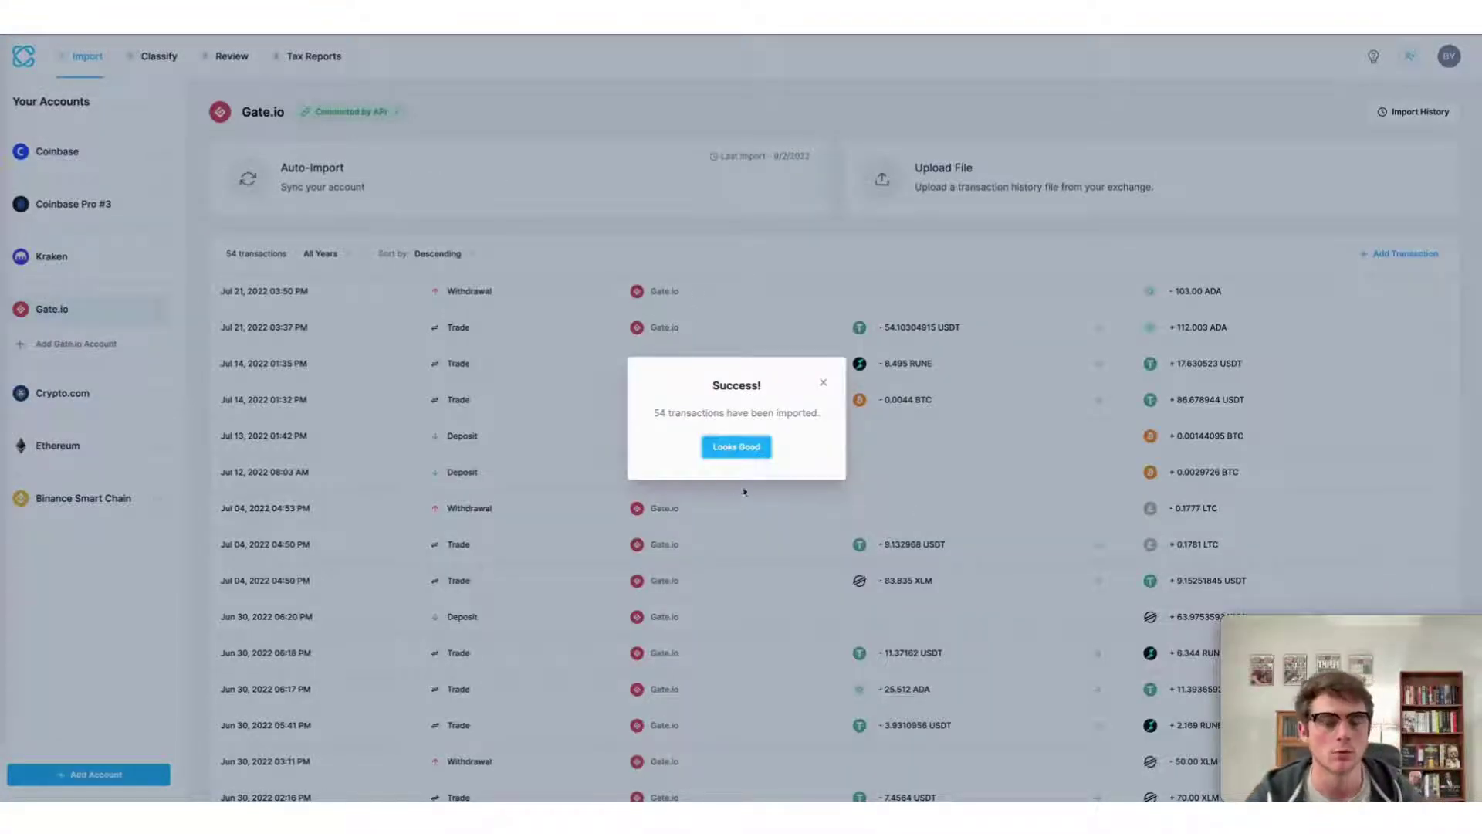
left_click(756, 451)
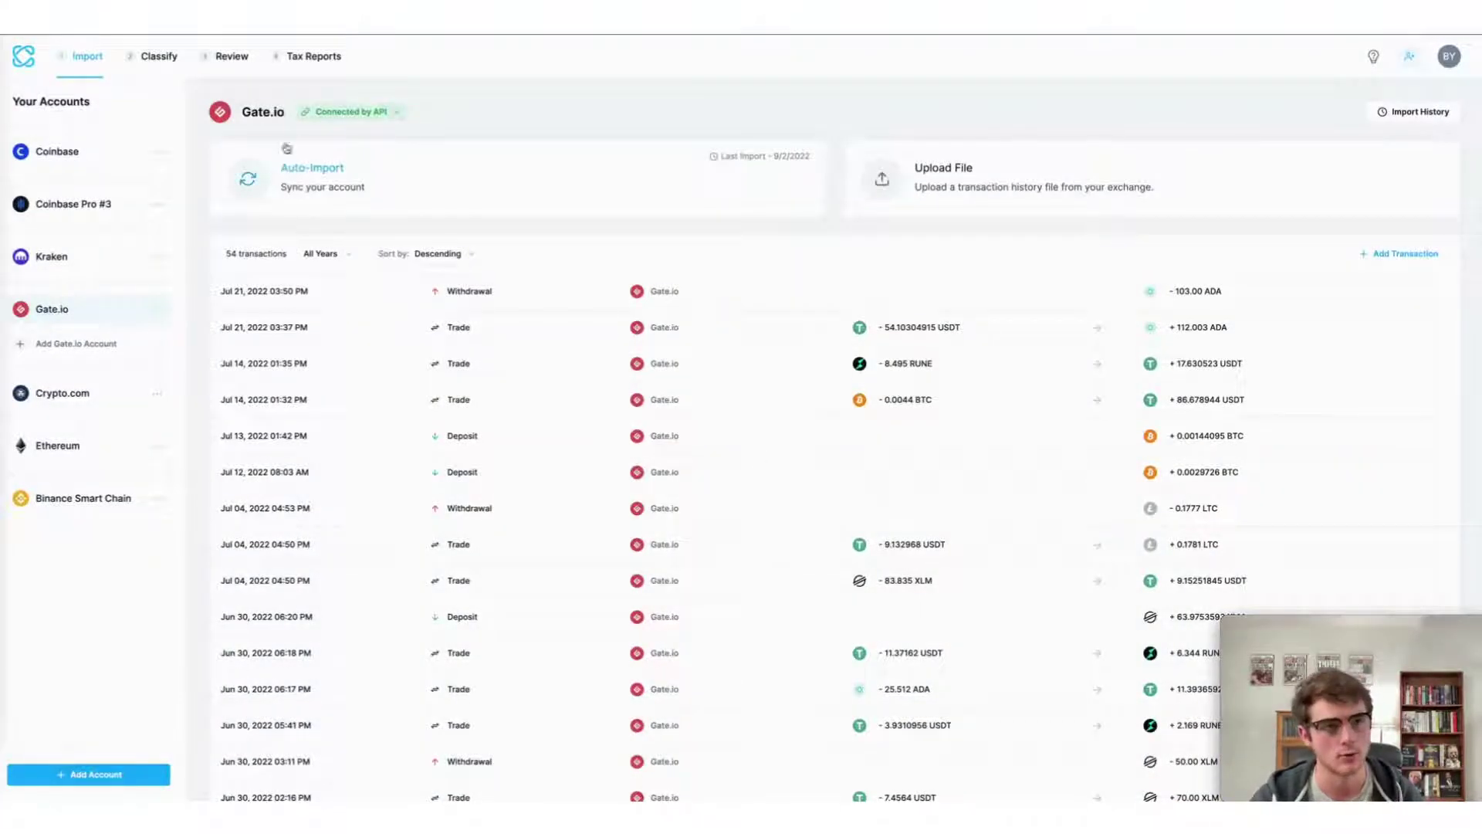
On the Review tab, swap the Kraken filter for Gate.io and scroll through its transactions.
left_click(233, 67)
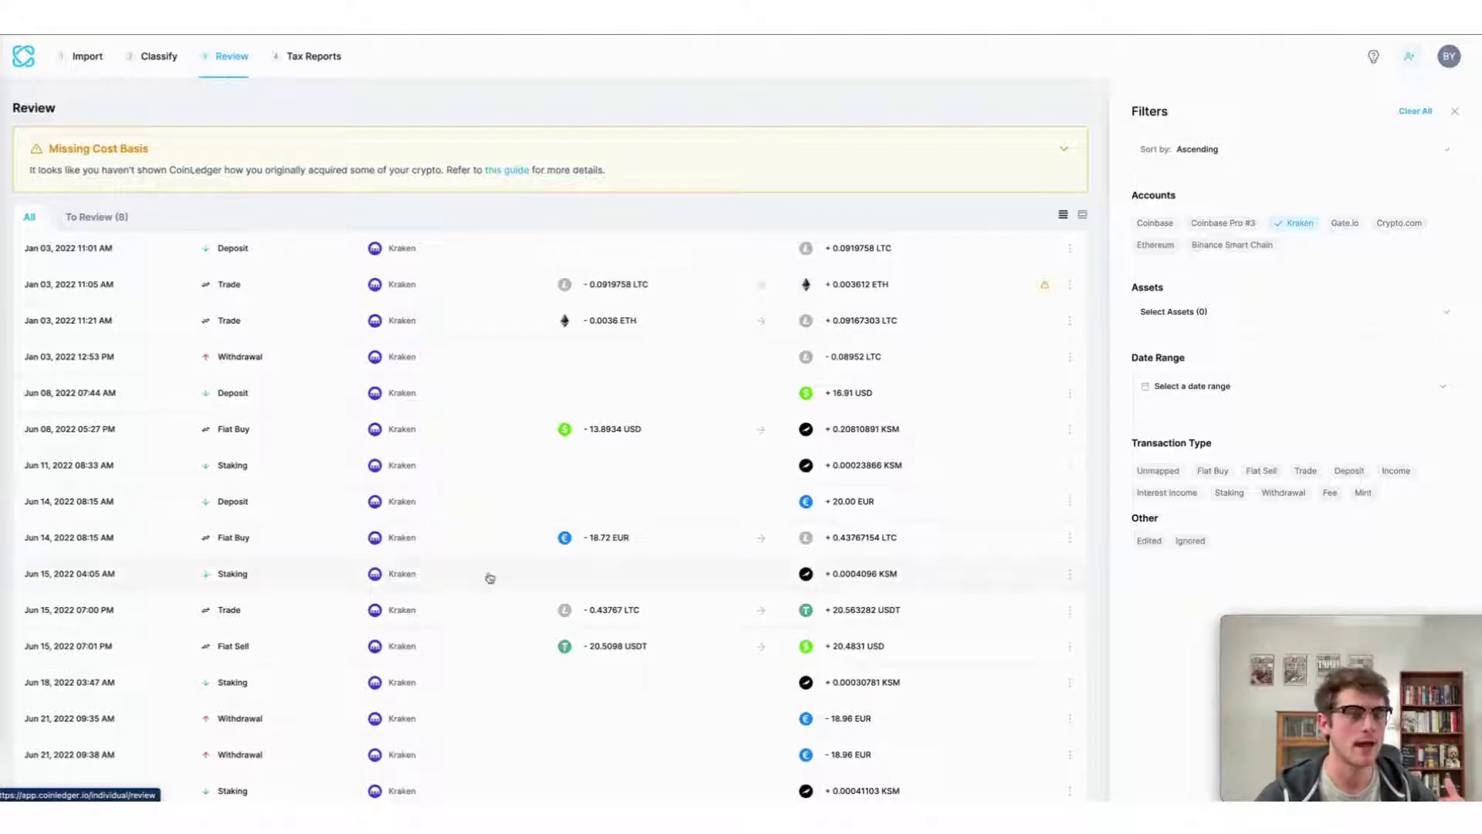
scroll(490, 578, "down", 5)
scroll(489, 577, "up", 5)
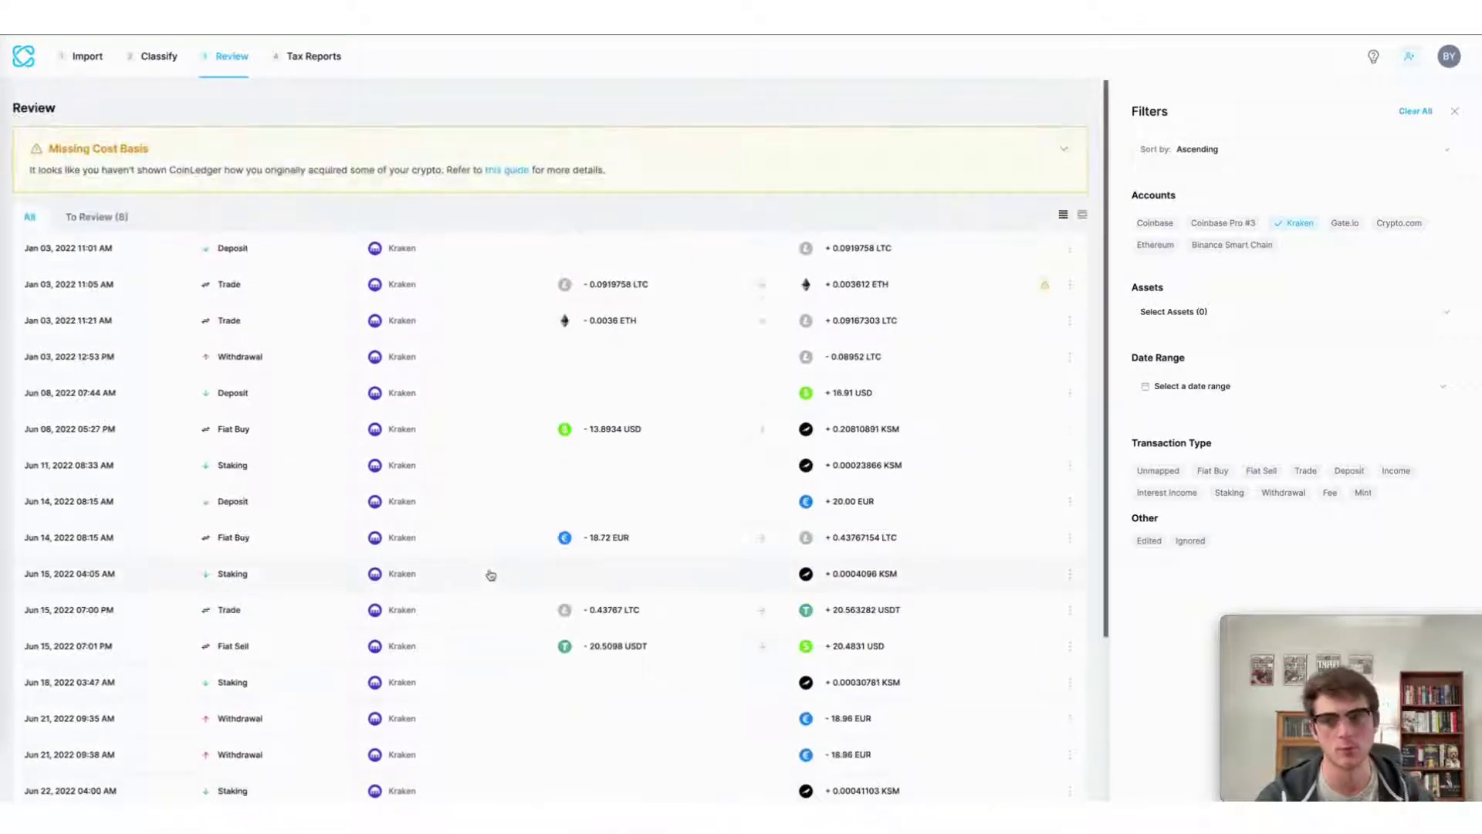
left_click(1286, 229)
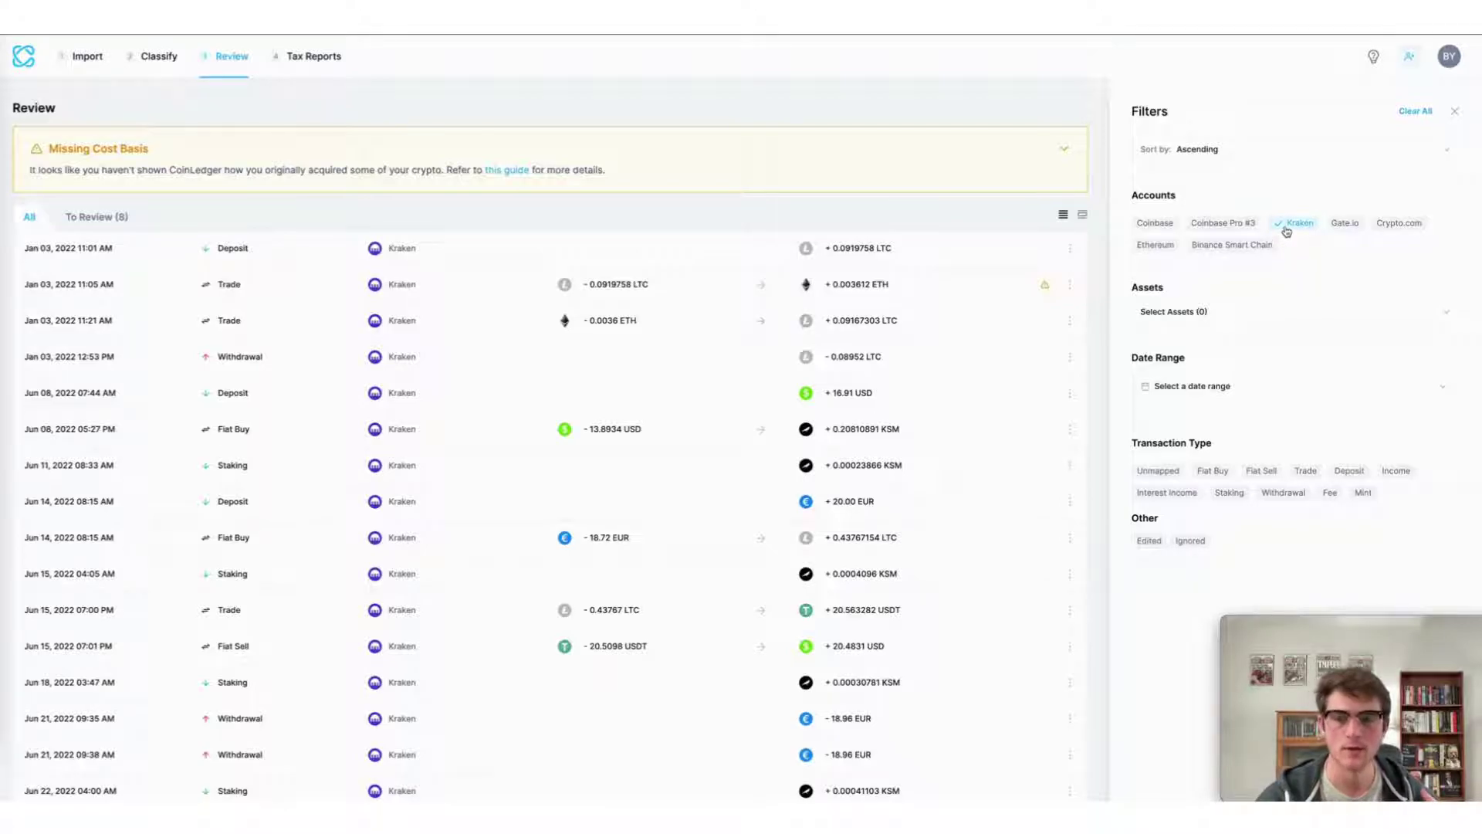
left_click(1328, 223)
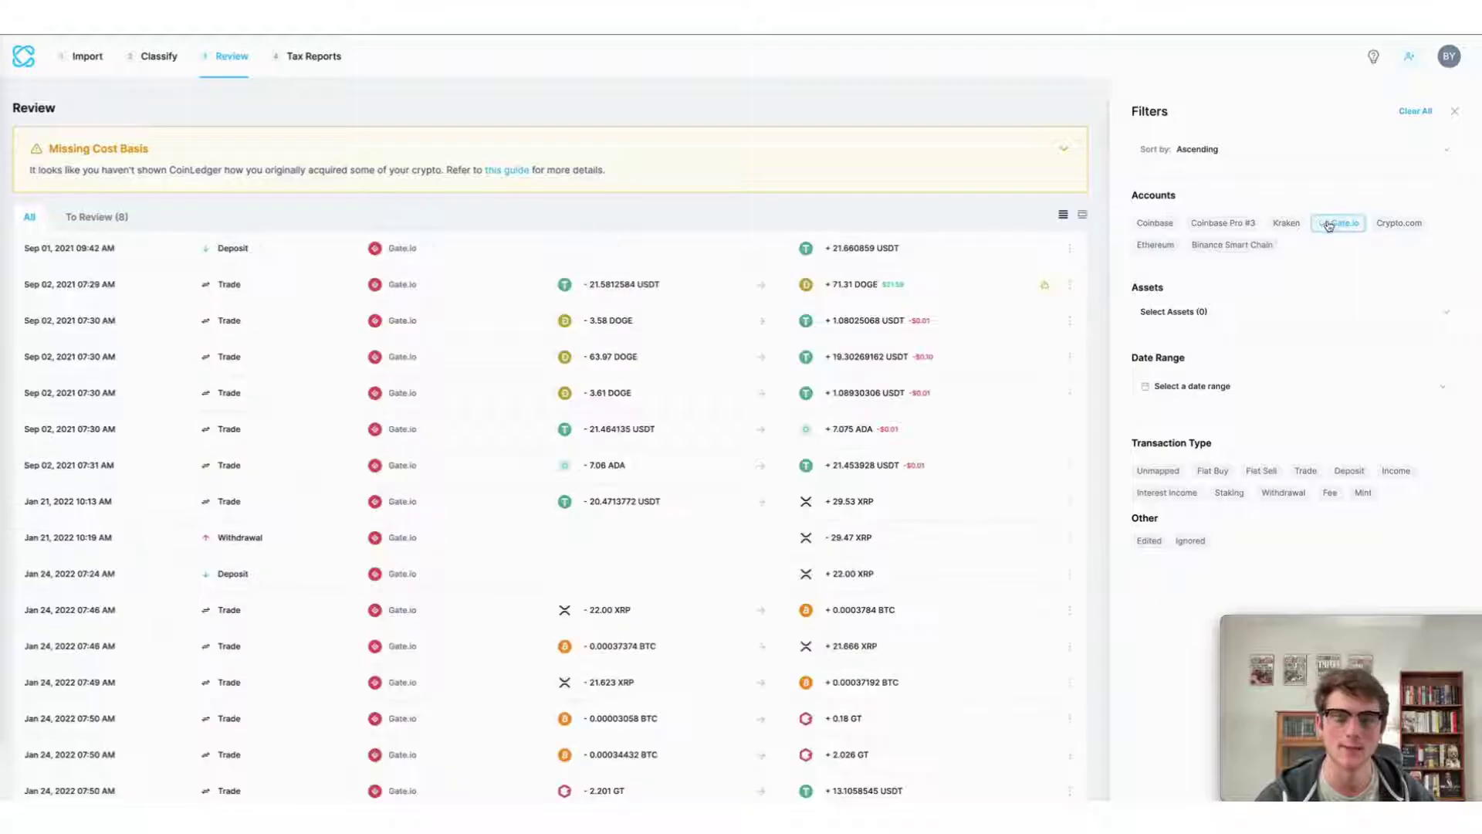
scroll(968, 508, "down", 2)
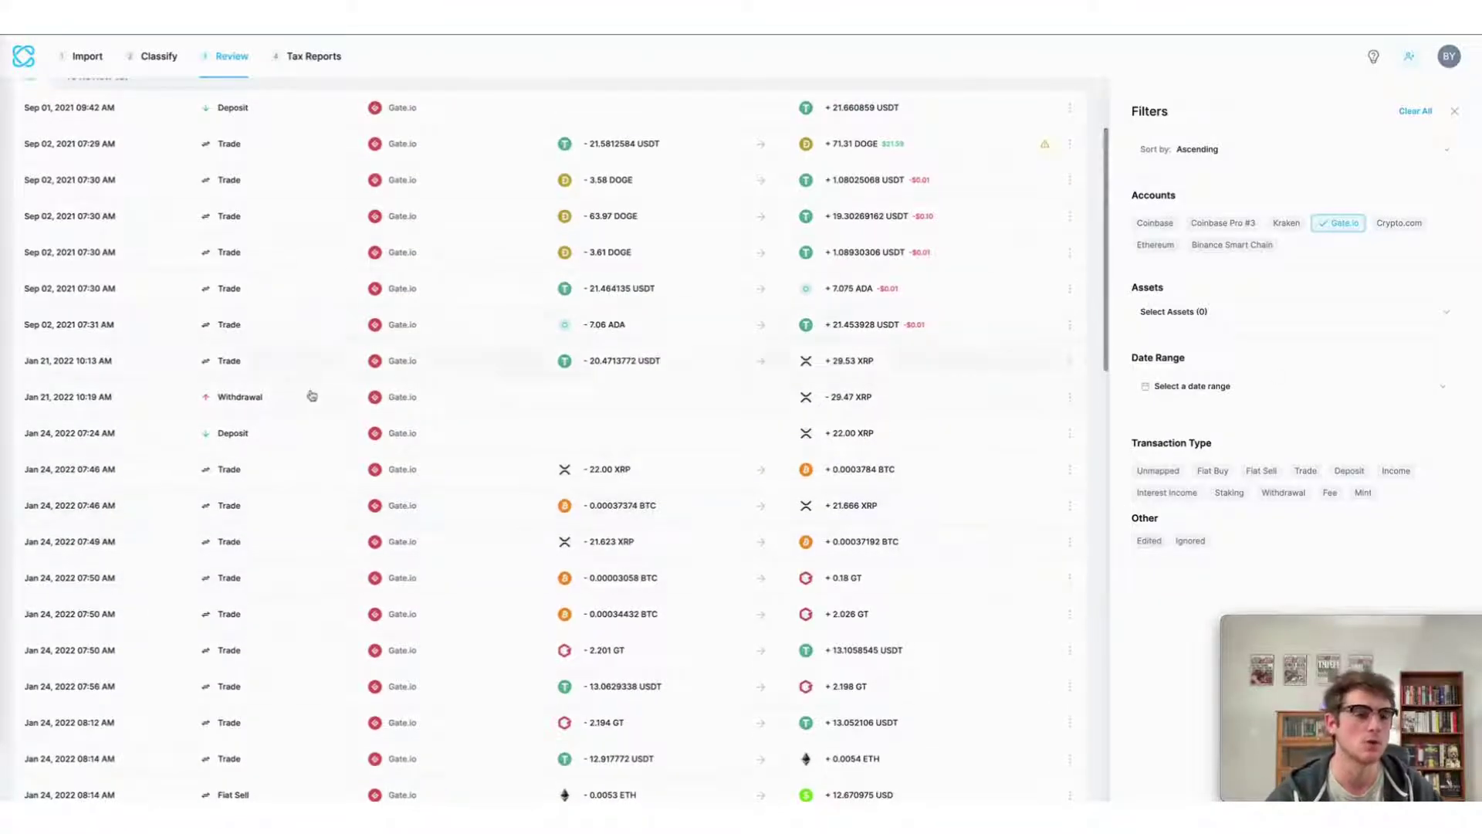
scroll(308, 405, "down", 4)
scroll(308, 405, "down", 3)
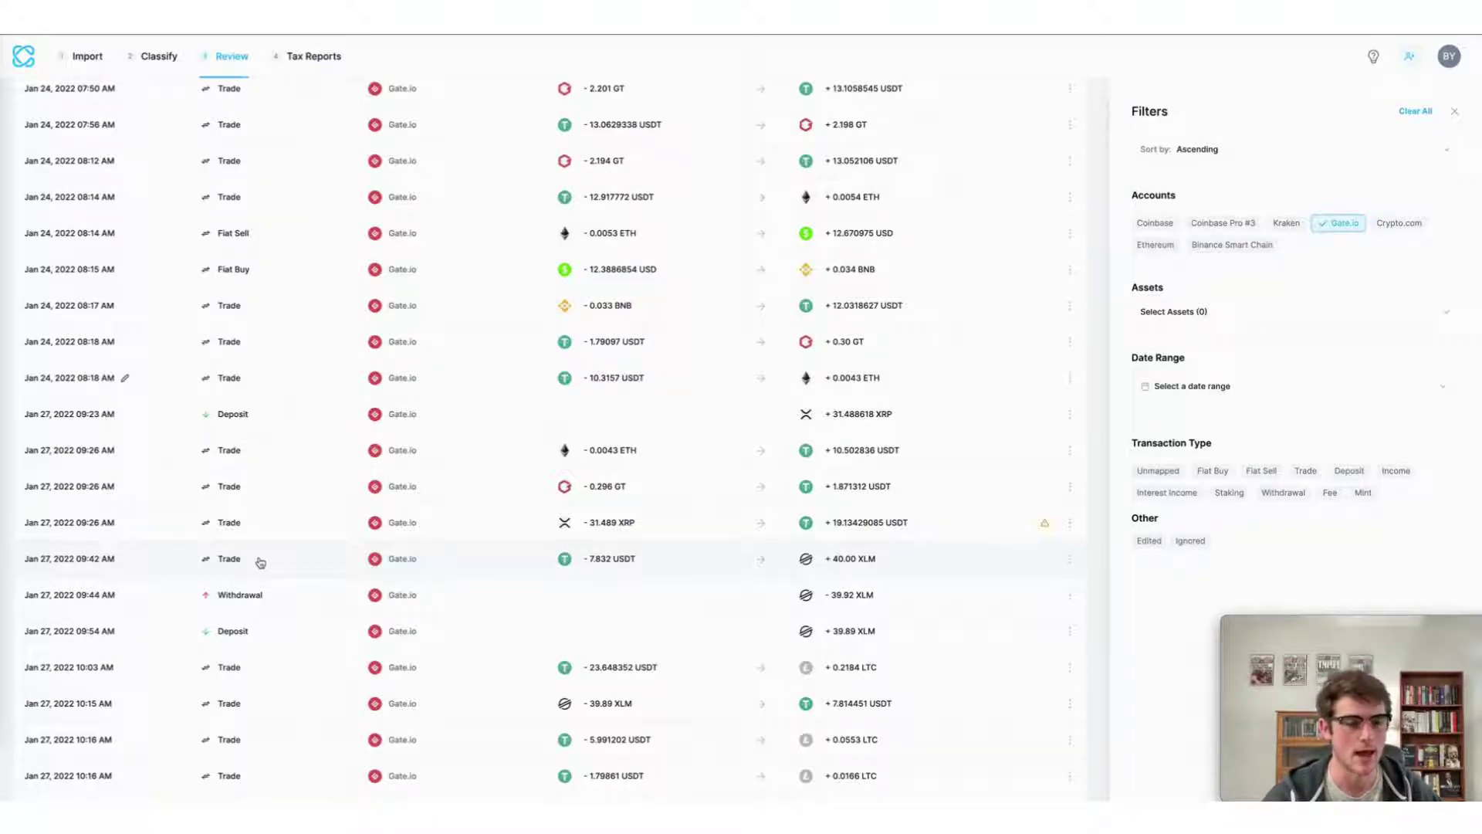
scroll(260, 562, "down", 2)
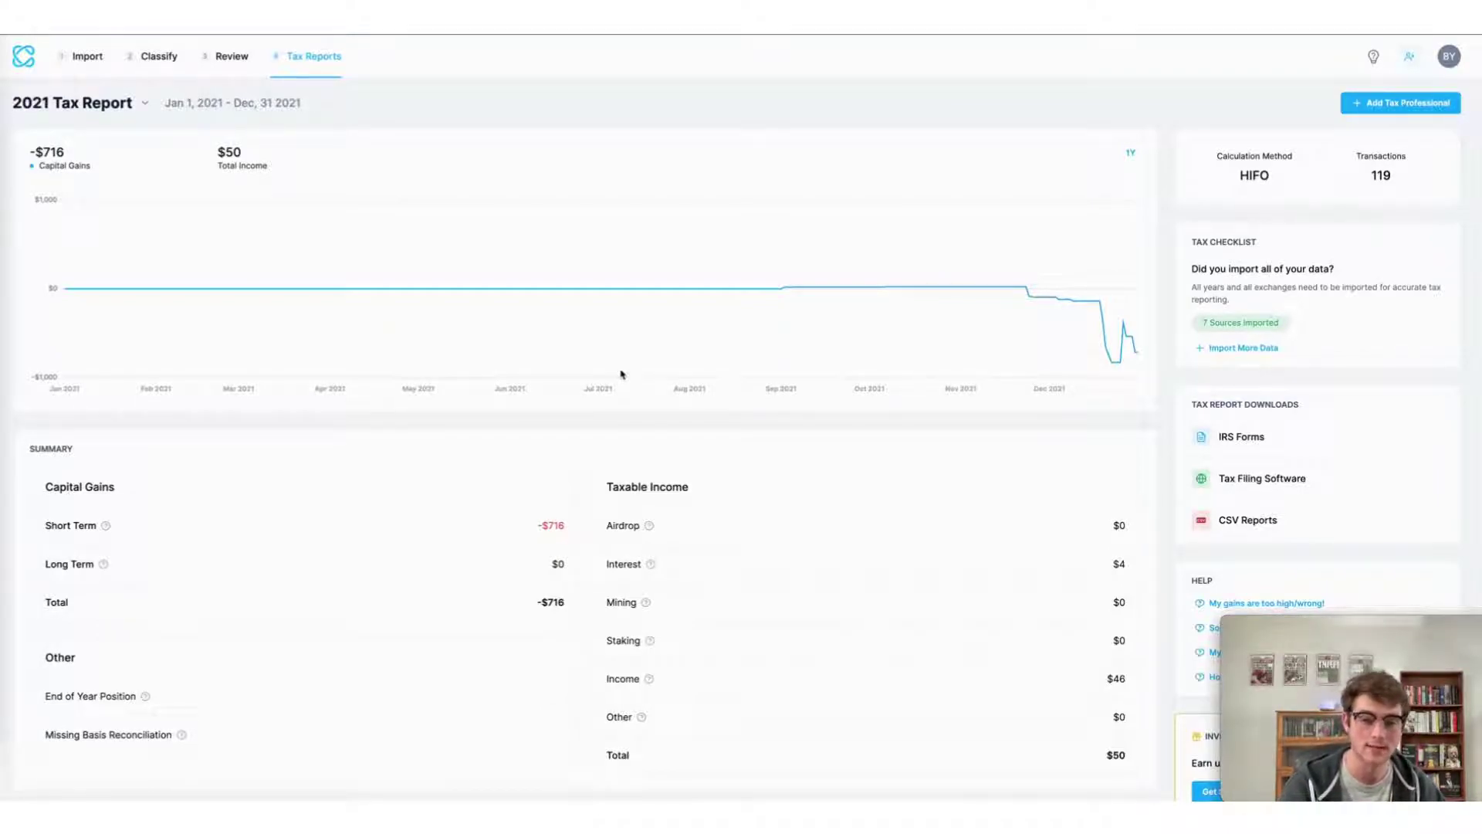
left_click(501, 533)
scroll(501, 535, "down", 20)
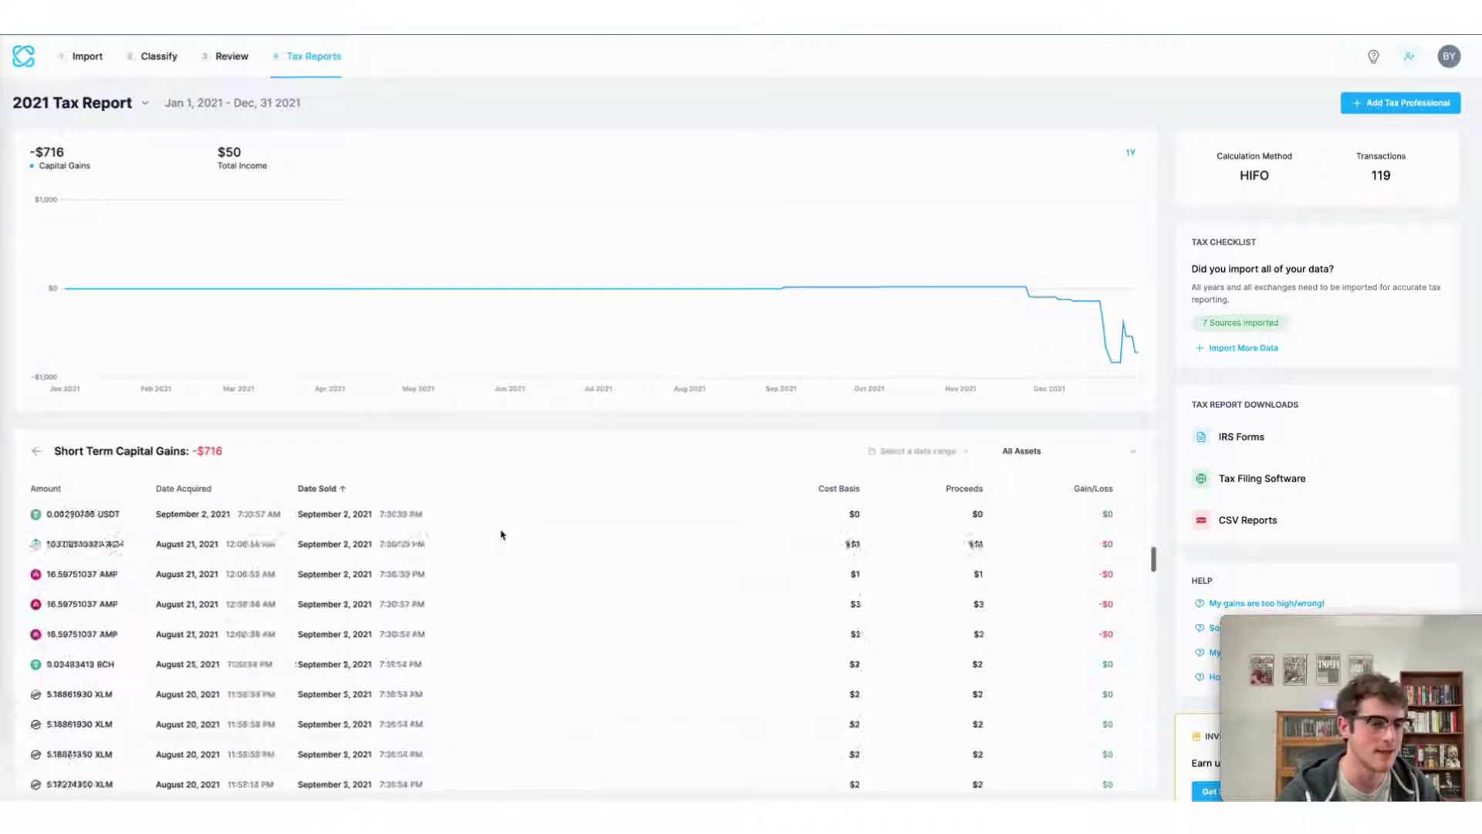
scroll(501, 534, "down", 5)
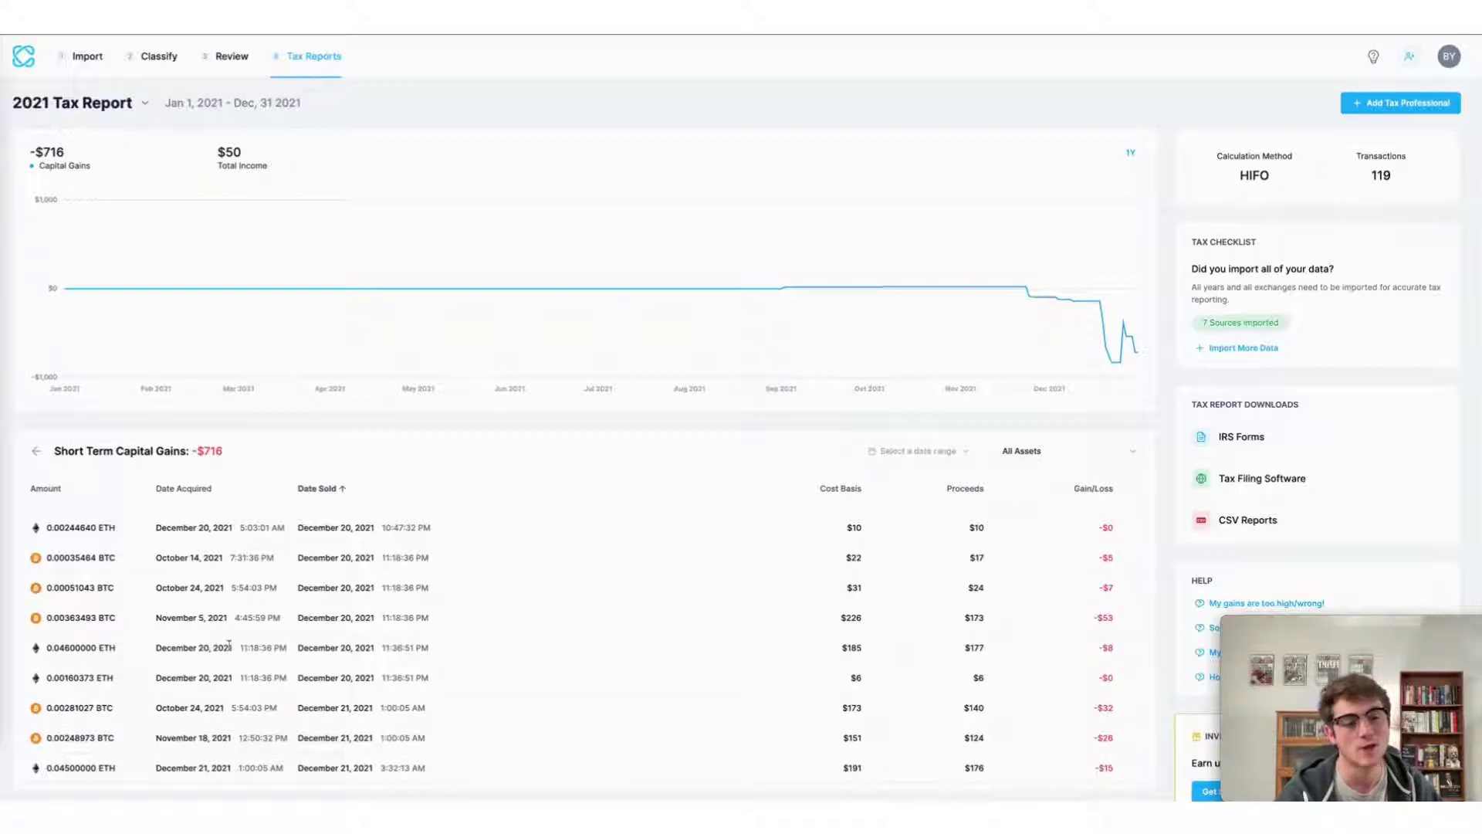
scroll(100, 648, "down", 3)
scroll(185, 680, "down", 5)
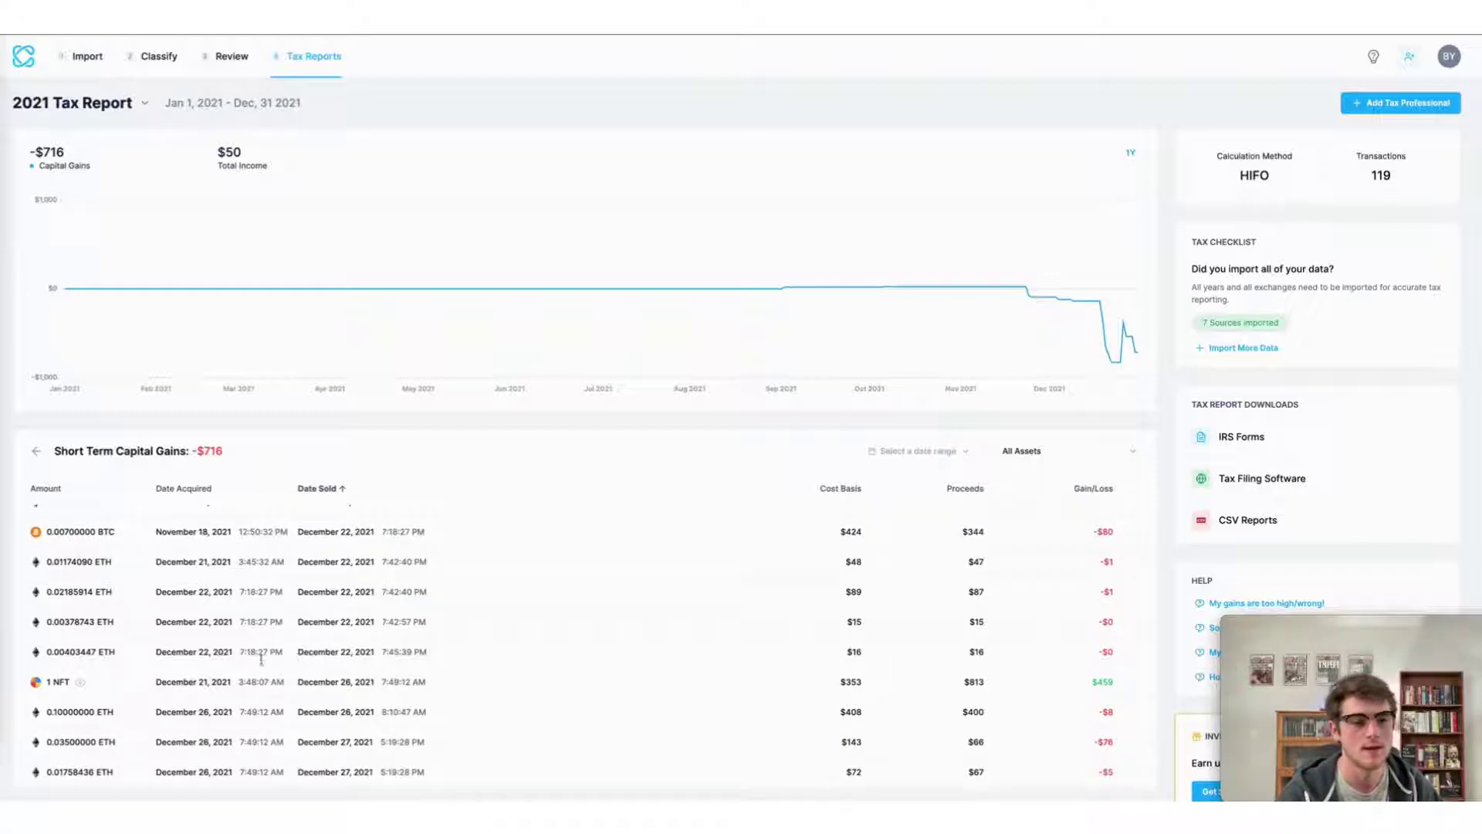
mouse_move(81, 686)
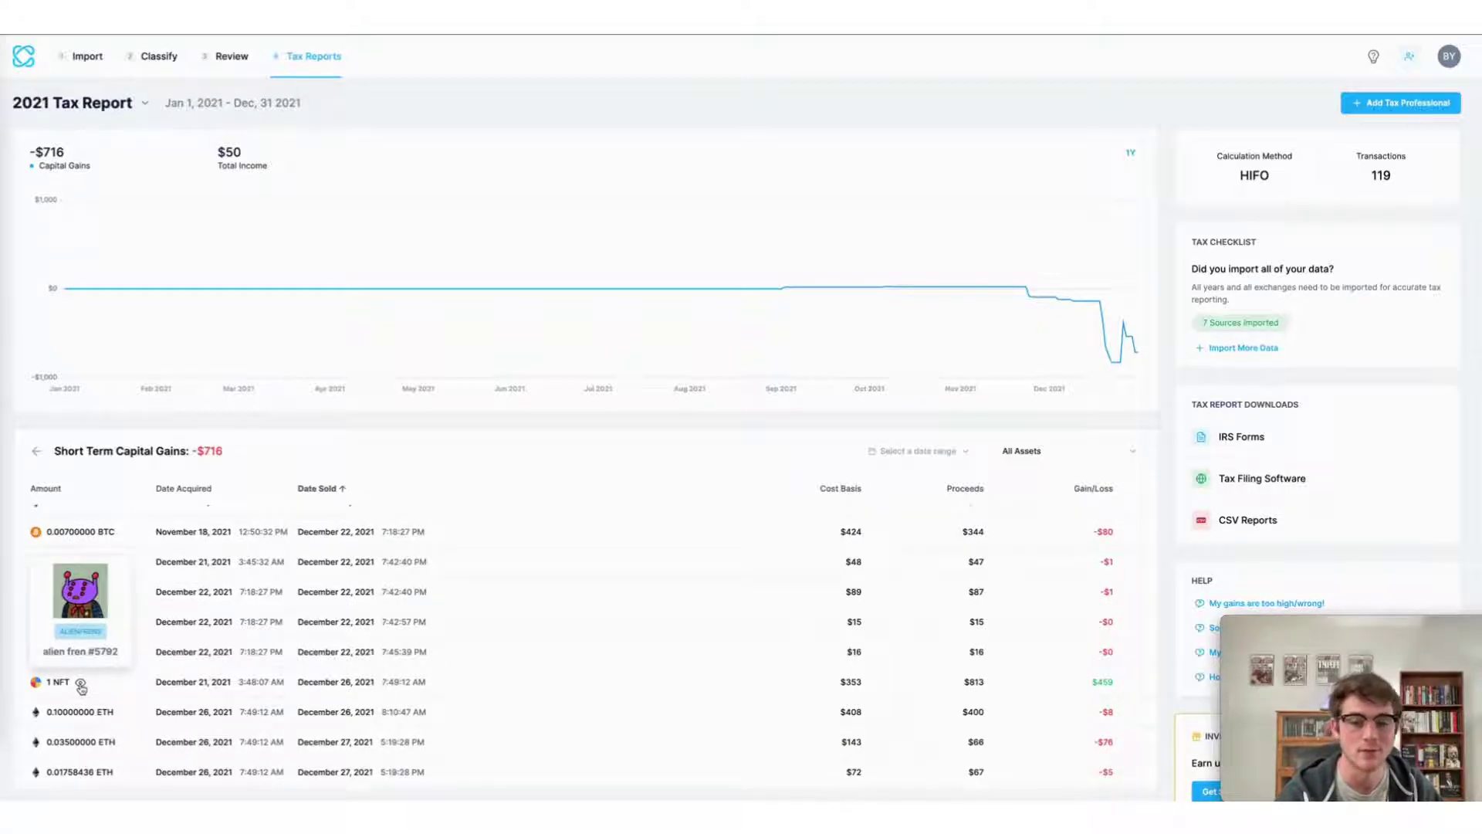
scroll(293, 683, "down", 5)
scroll(639, 660, "down", 5)
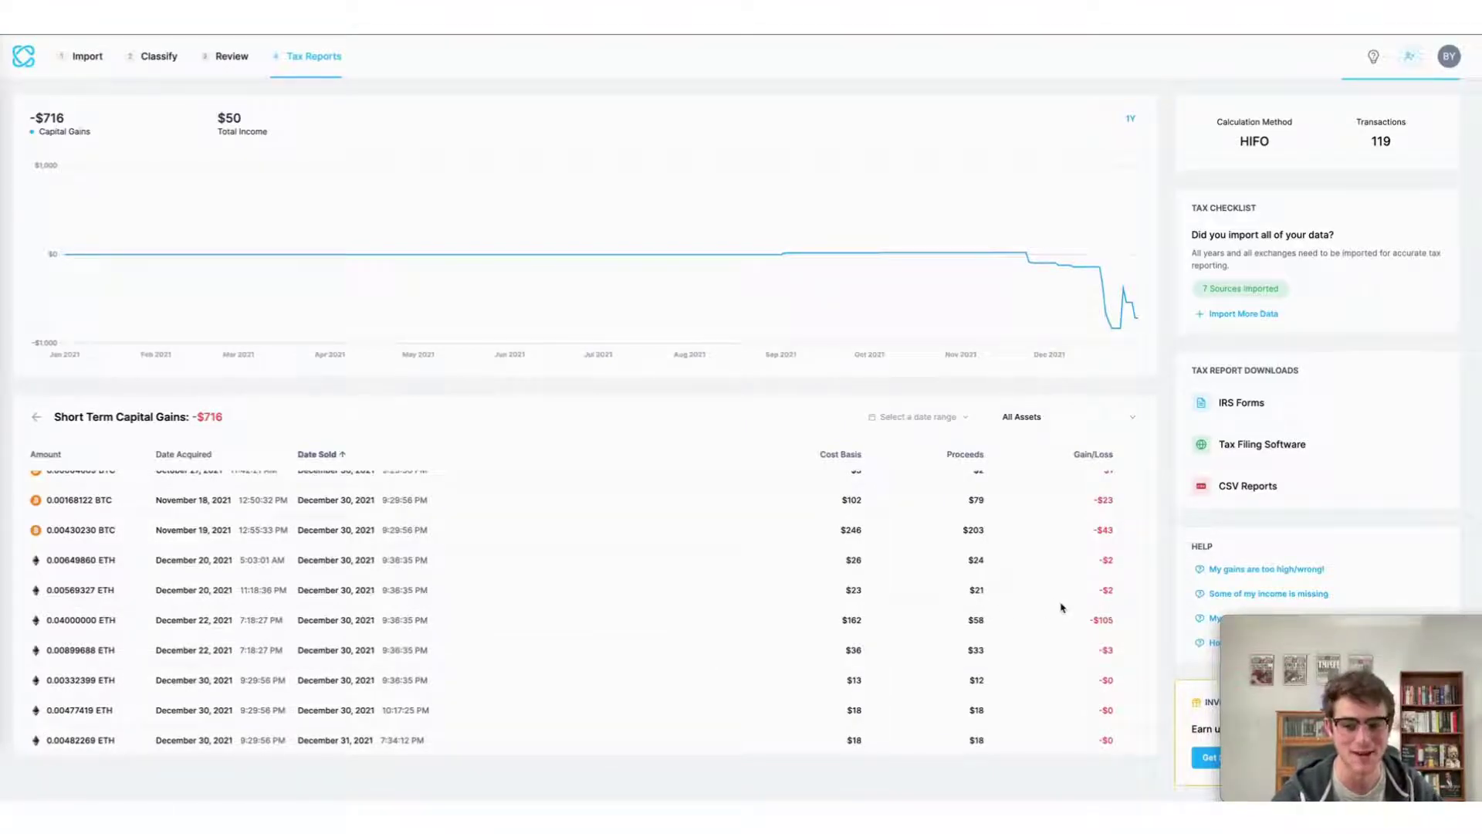
key("Escape")
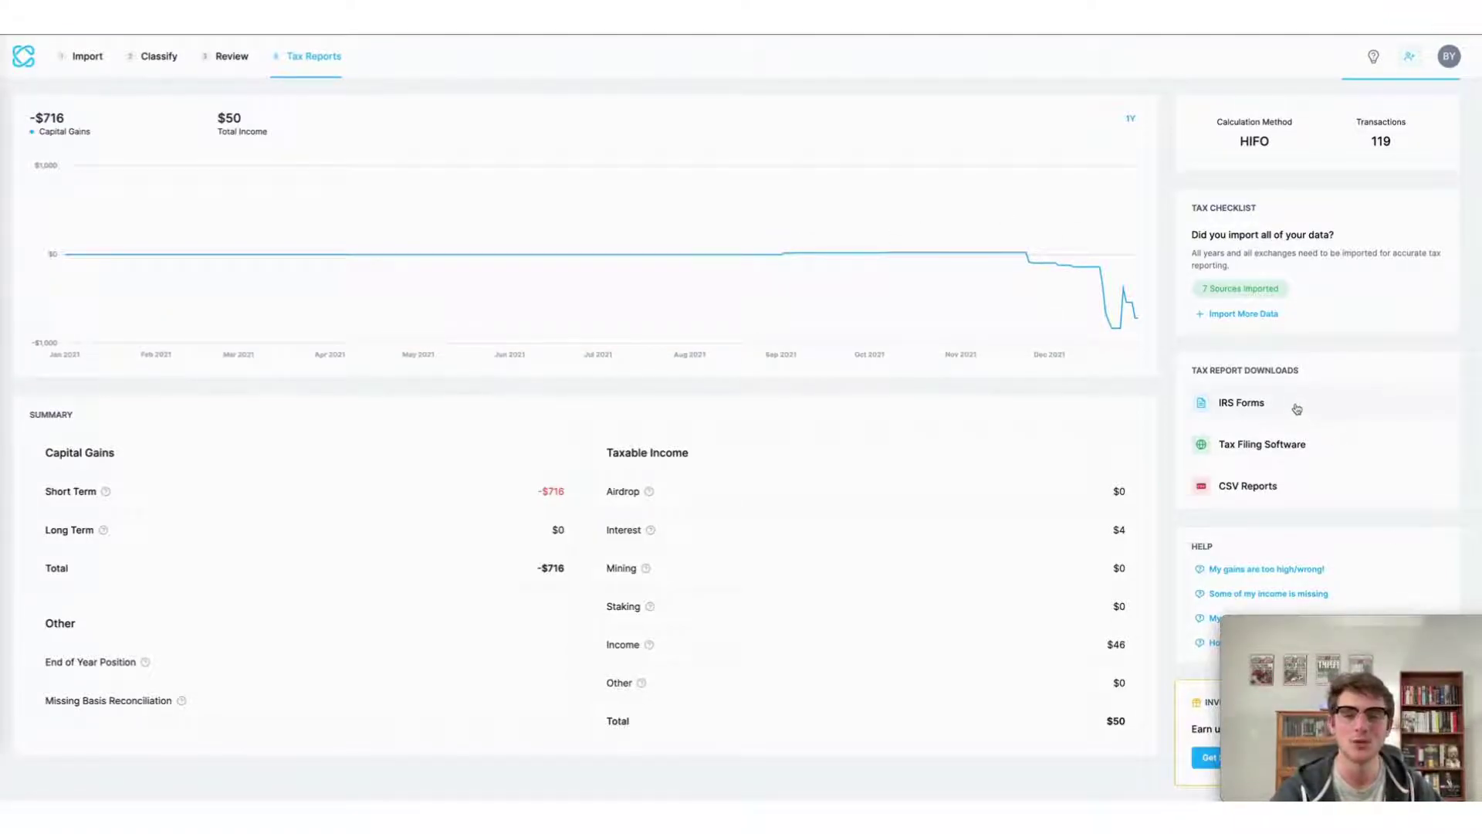
Generate IRS Form 8949 from the IRS Forms downloads and acknowledge the emailed-link notice.
left_click(1297, 407)
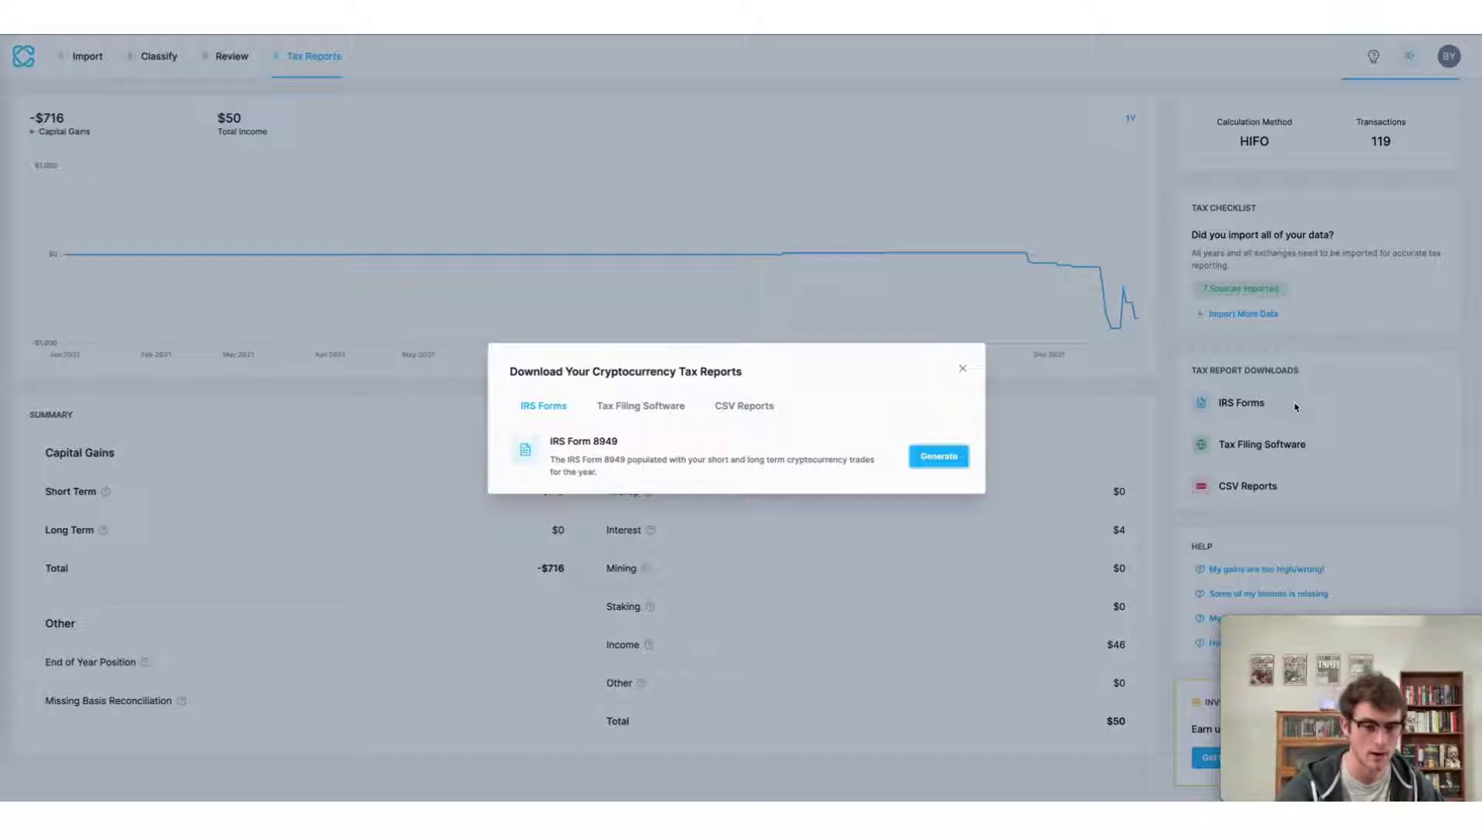
left_click(1296, 407)
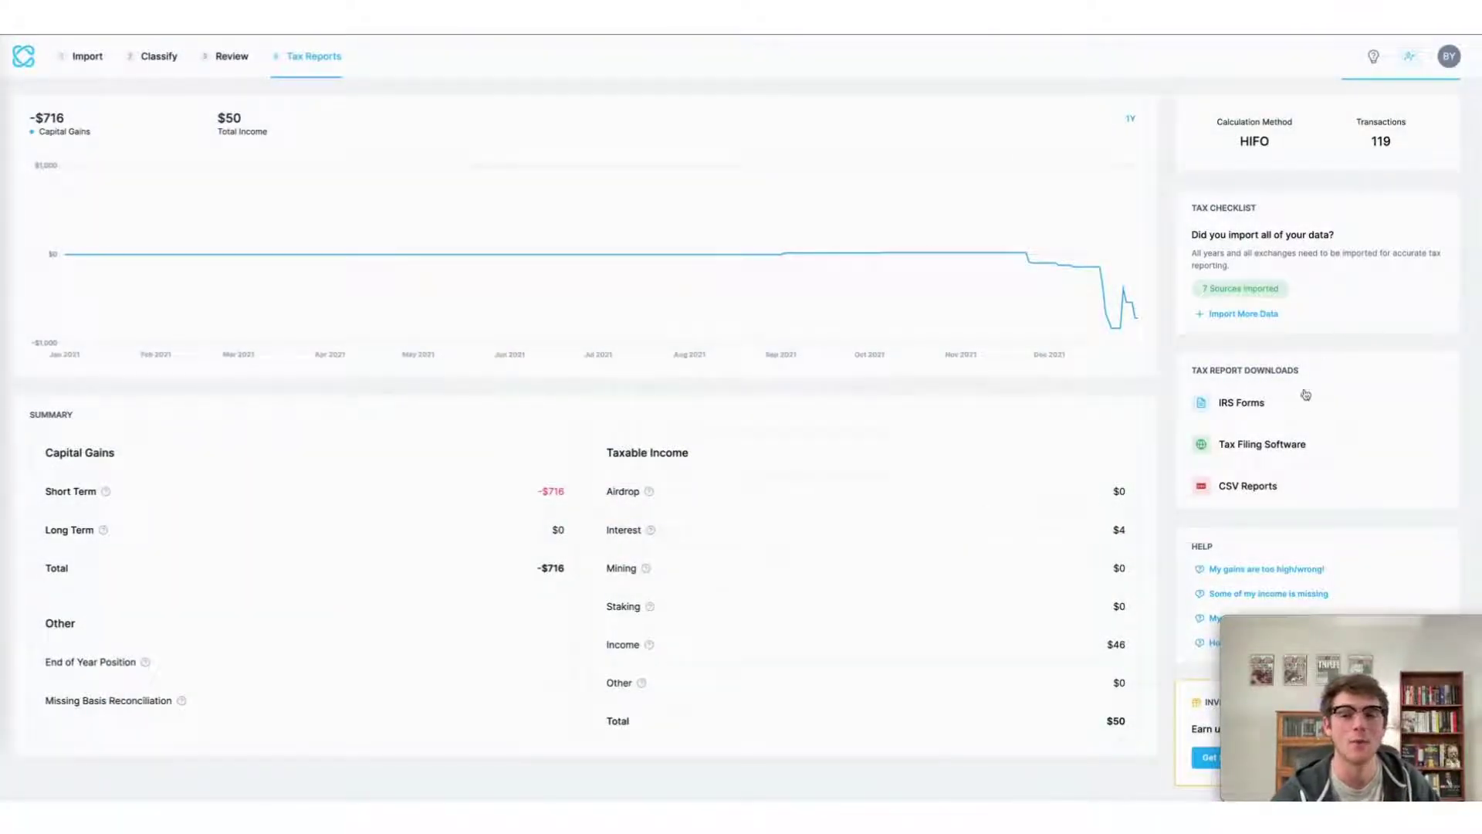
left_click(1288, 415)
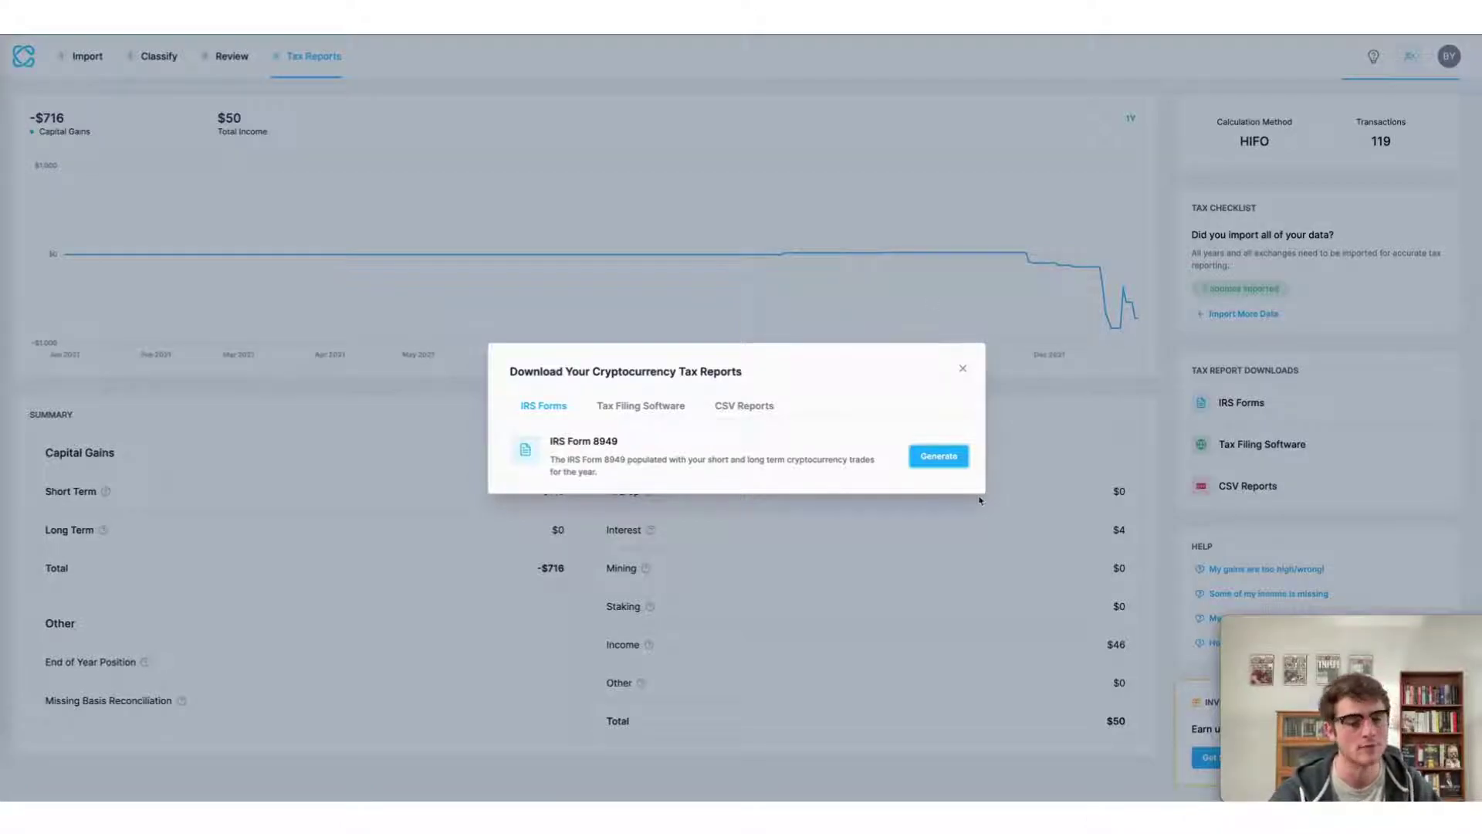
left_click(954, 459)
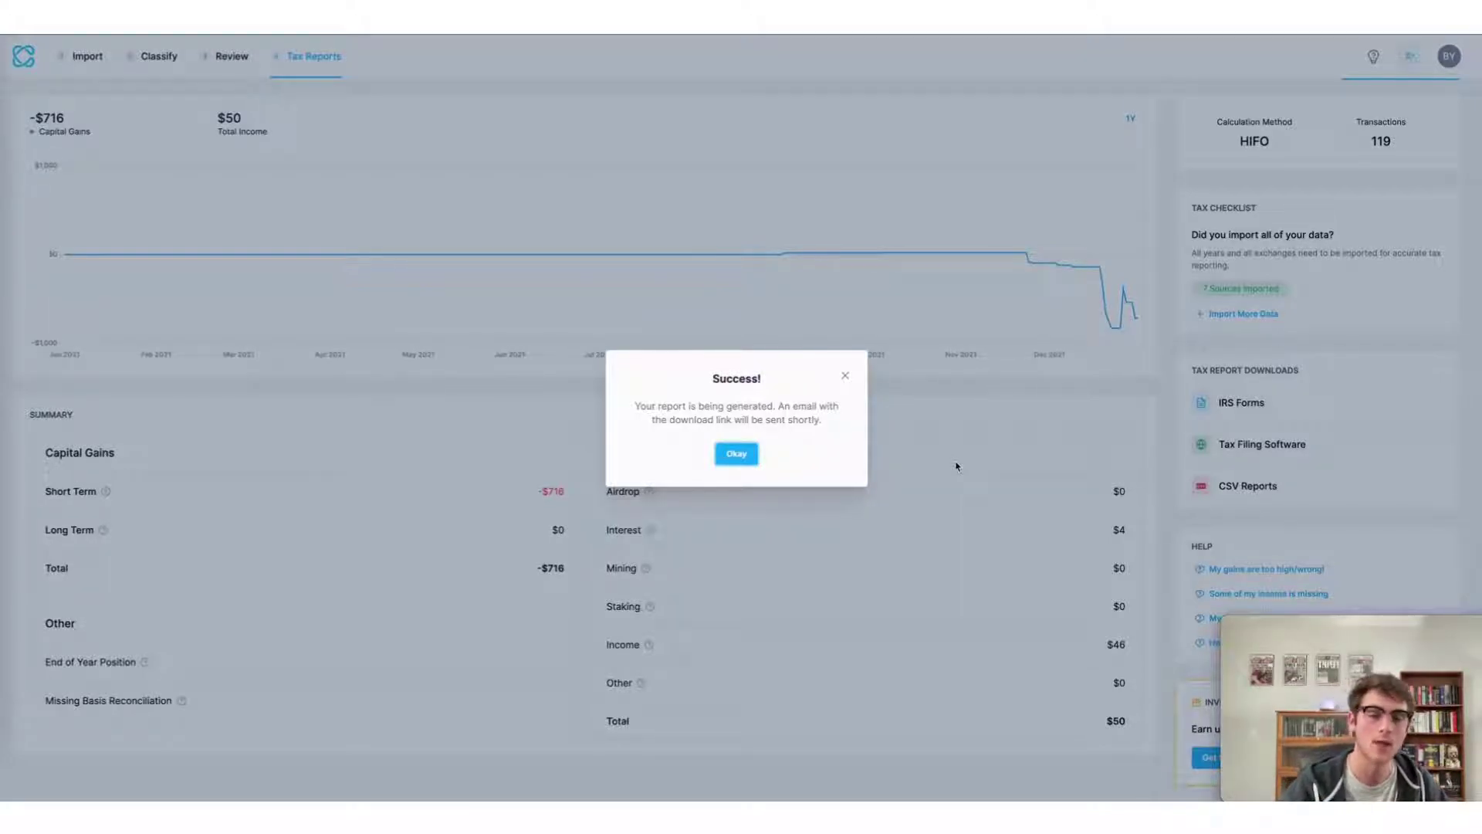
left_click(947, 537)
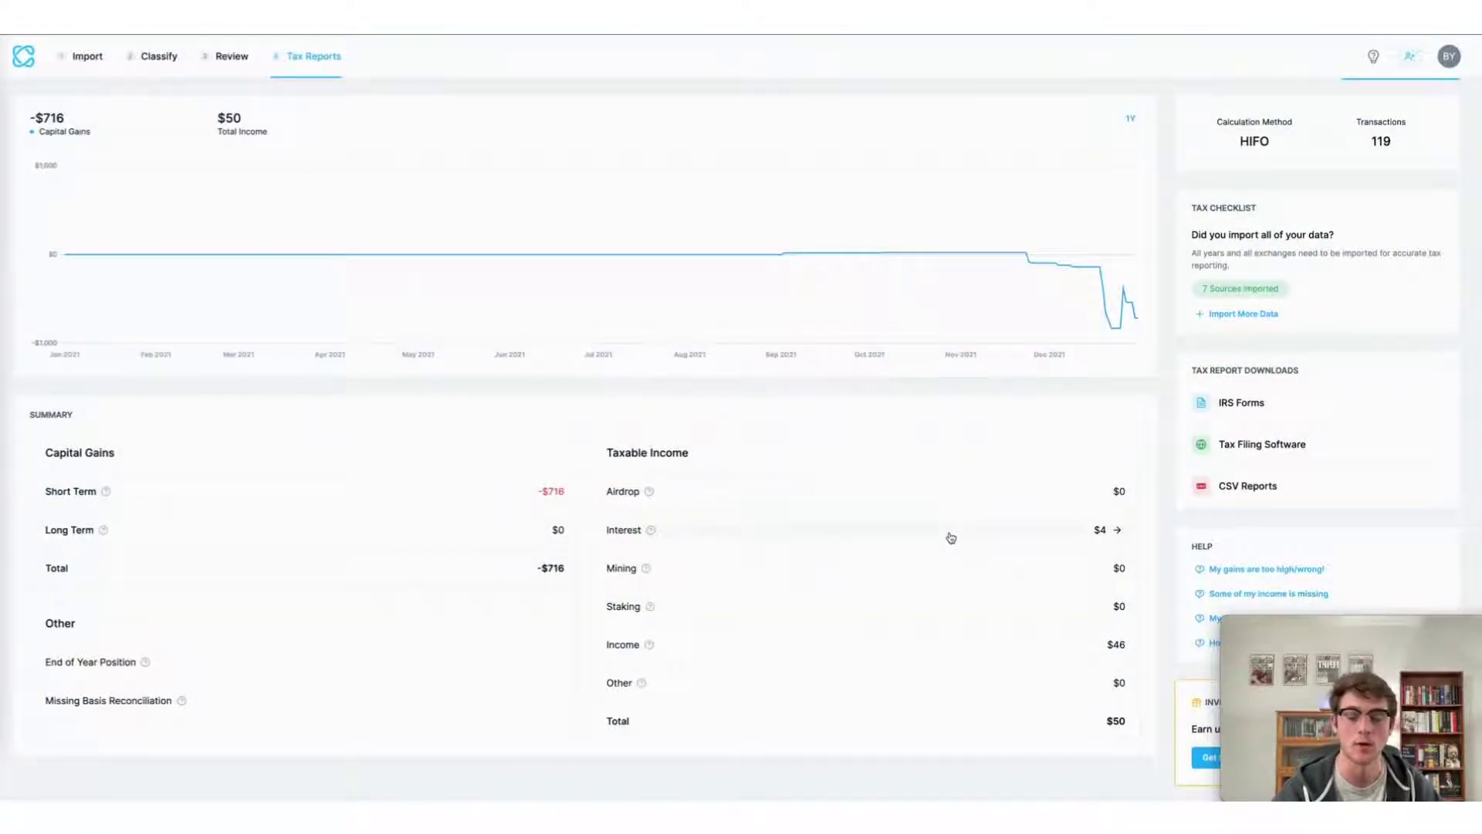
scroll(1077, 317, "up", 1)
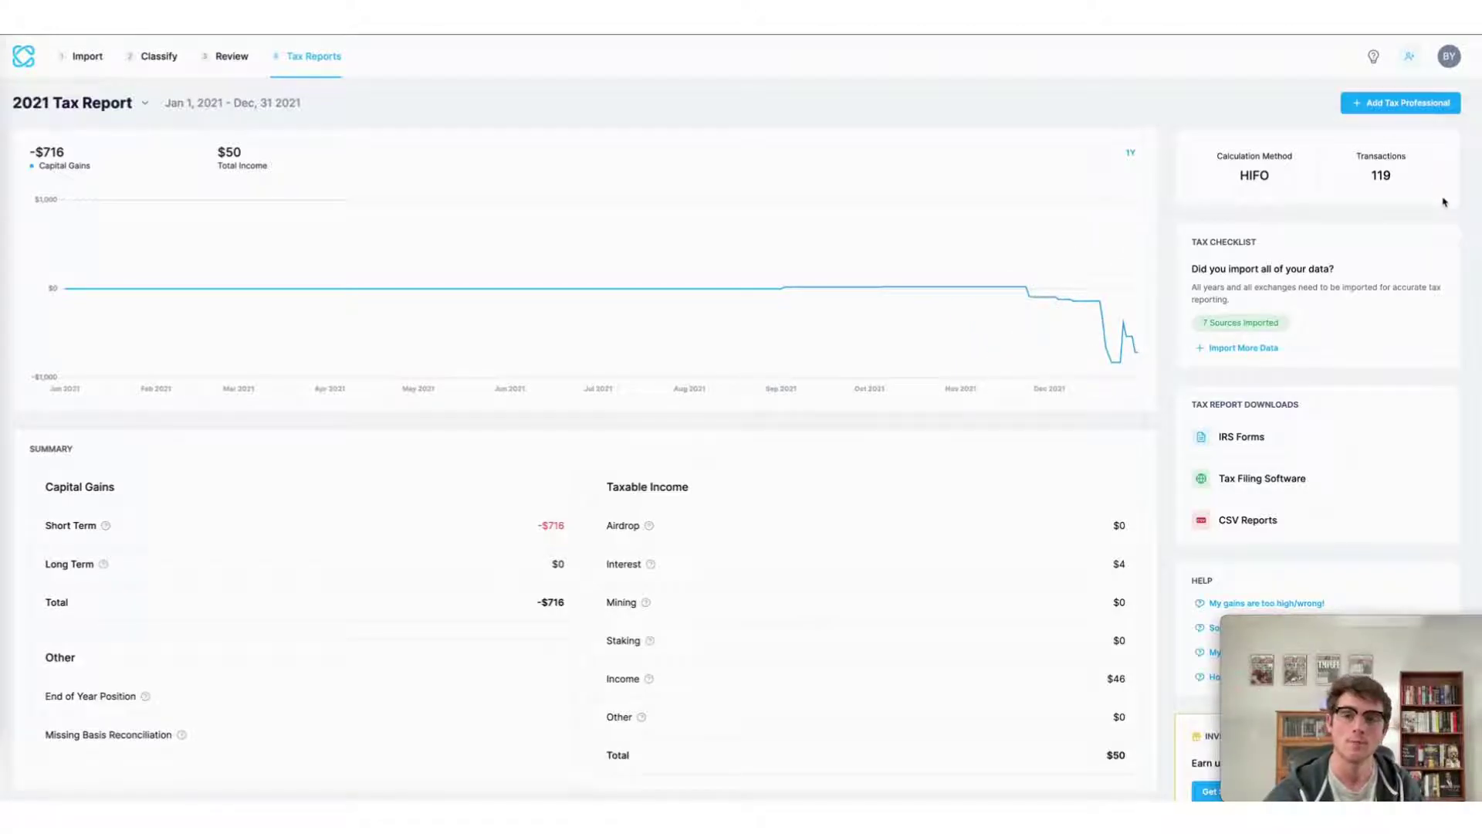
left_click(1417, 108)
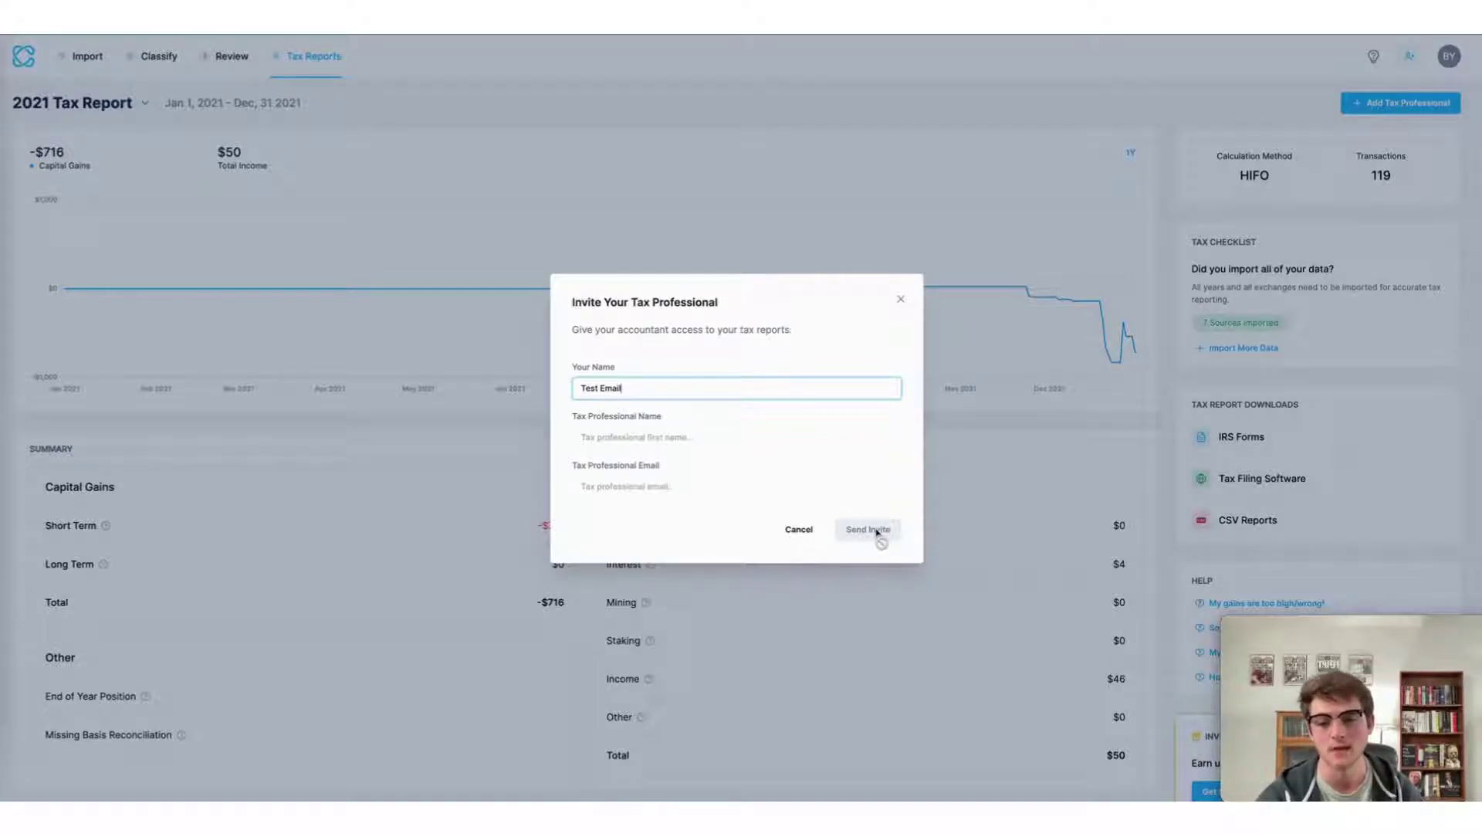
left_click(1009, 460)
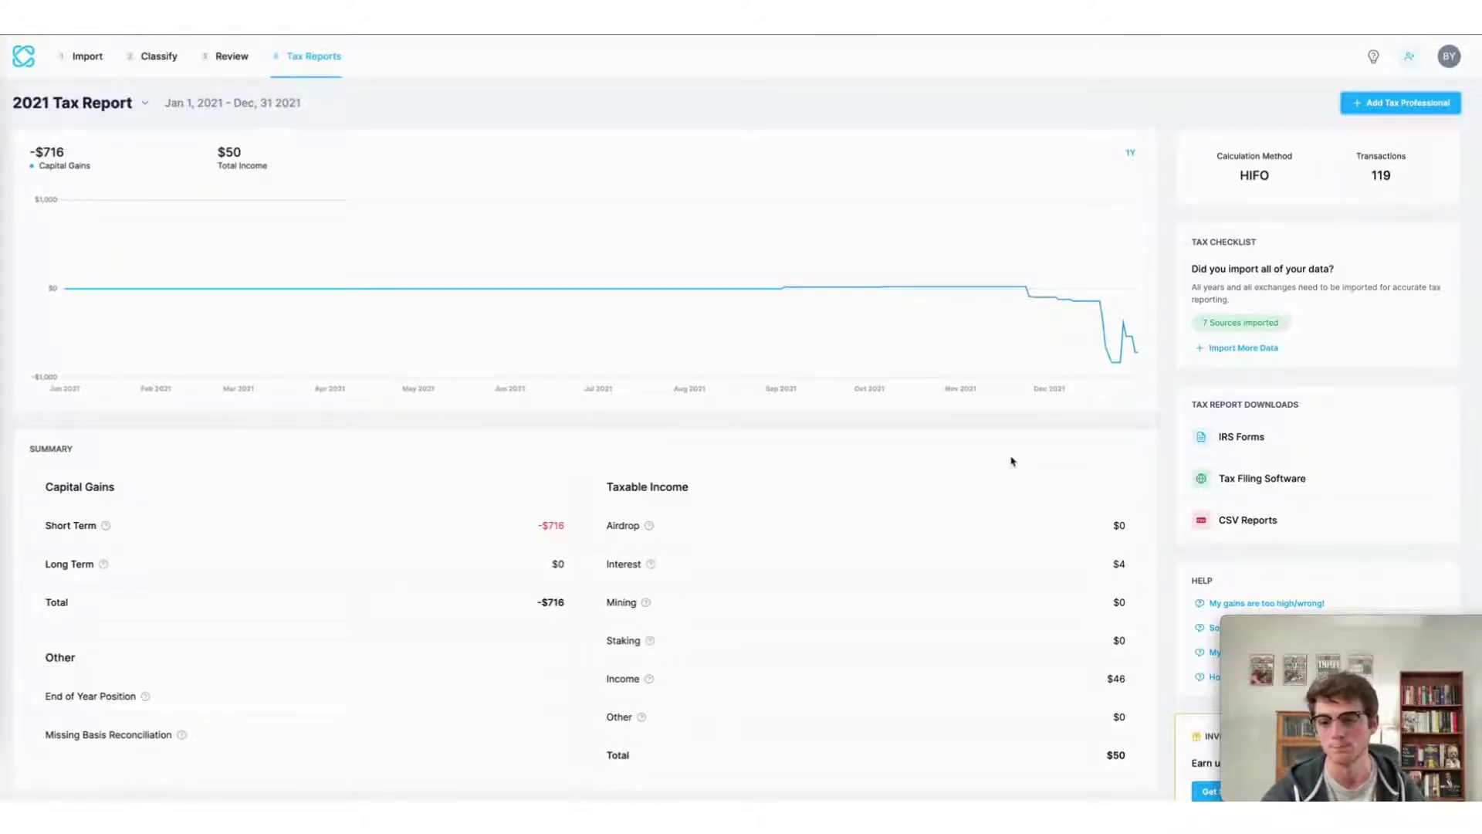
Export the 2021 gains using TaxAct under Tax Filing Software, saving TaxAct (2021).csv.
left_click(1317, 487)
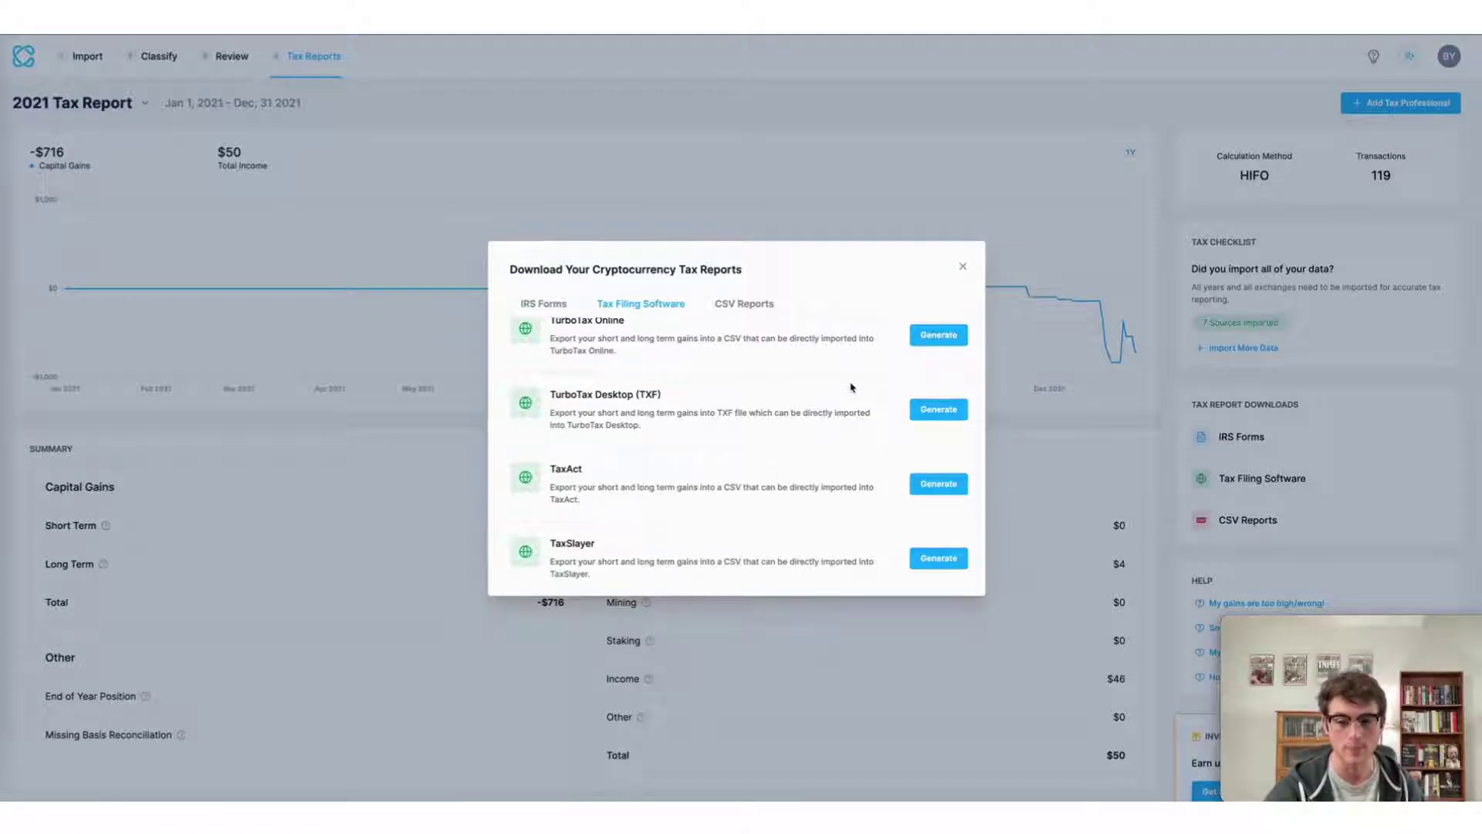
scroll(853, 387, "up", 1)
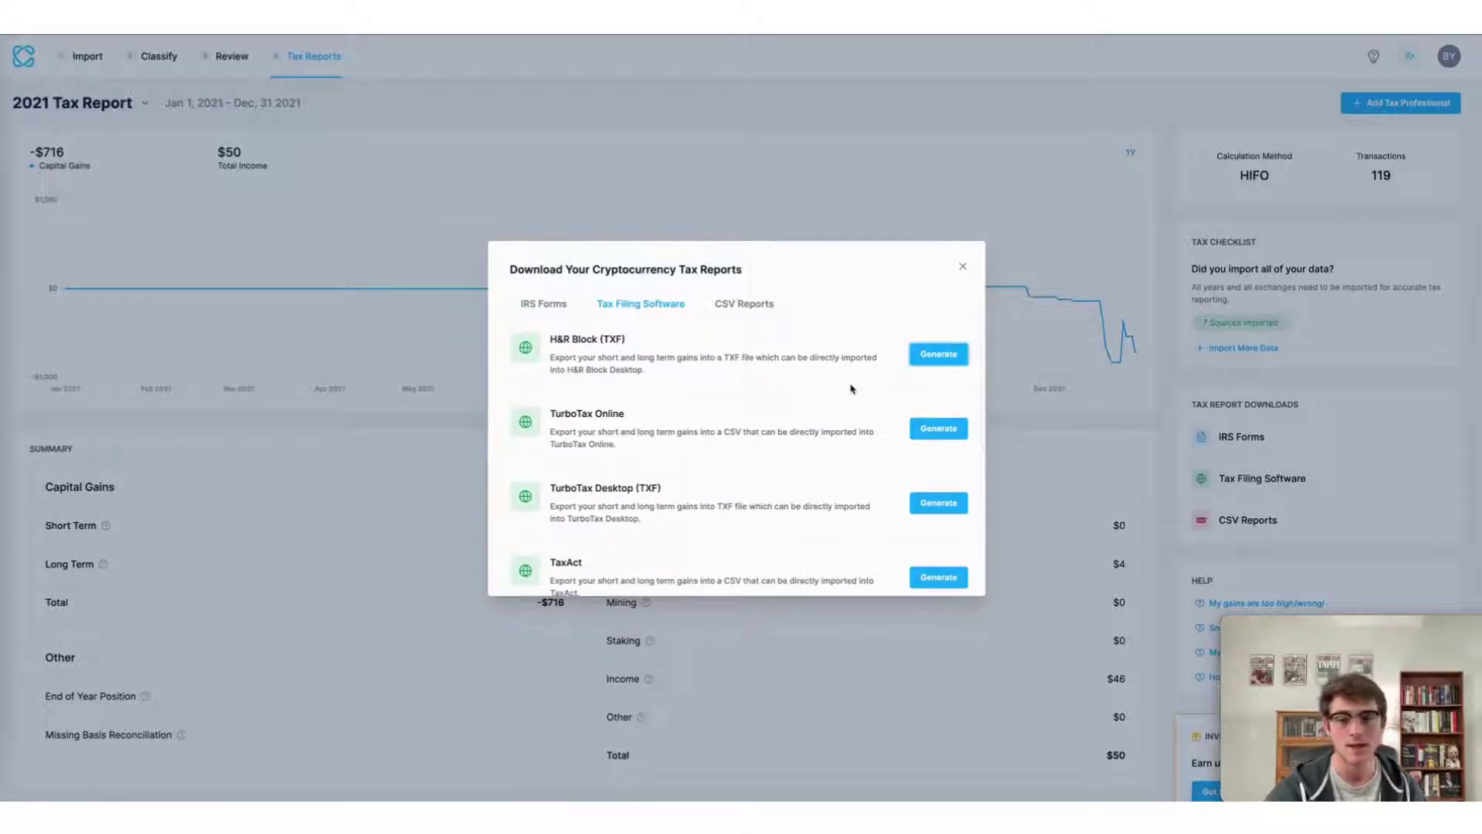
scroll(852, 388, "down", 1)
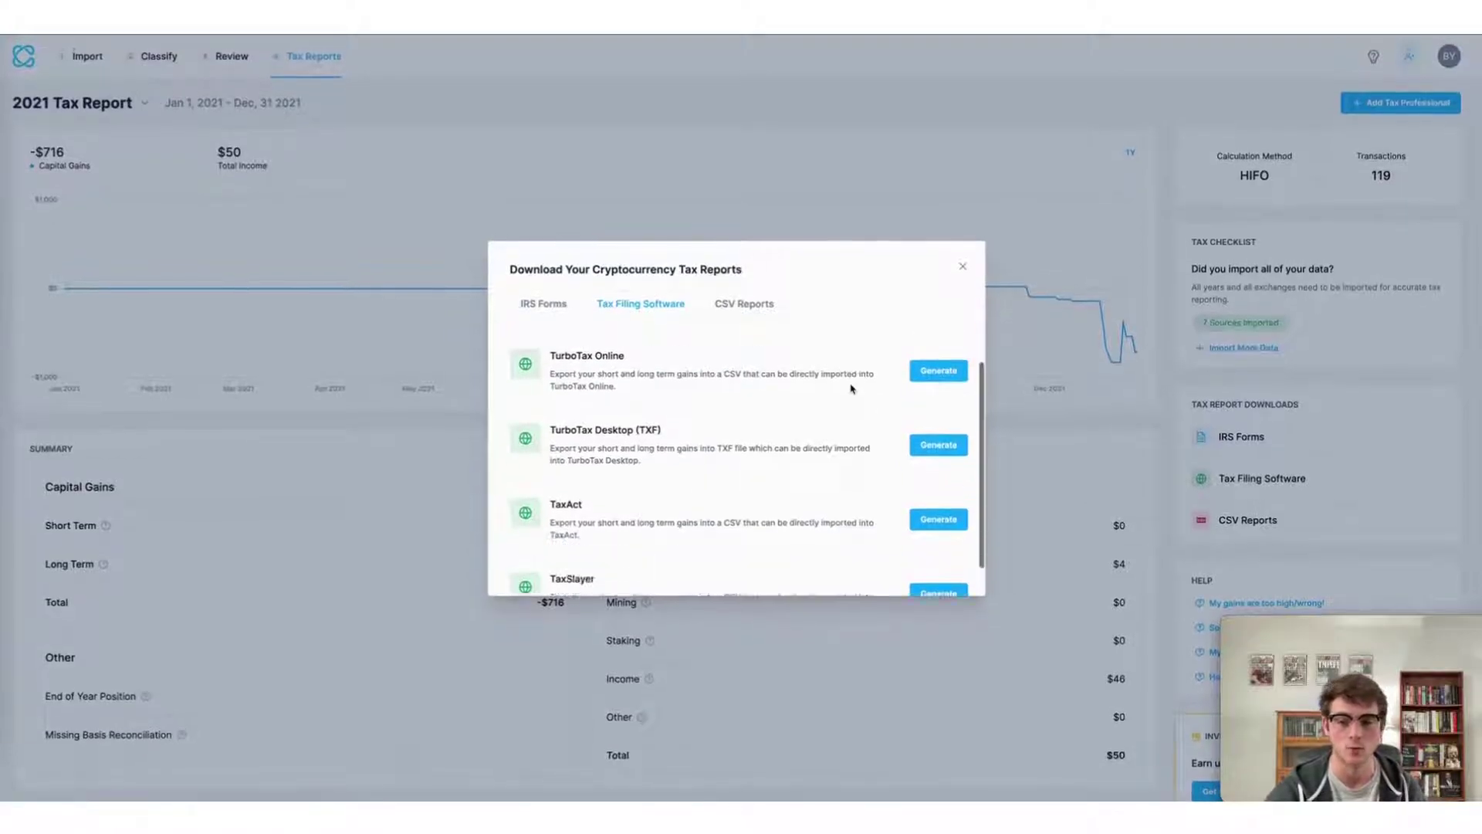
scroll(852, 388, "up", 1)
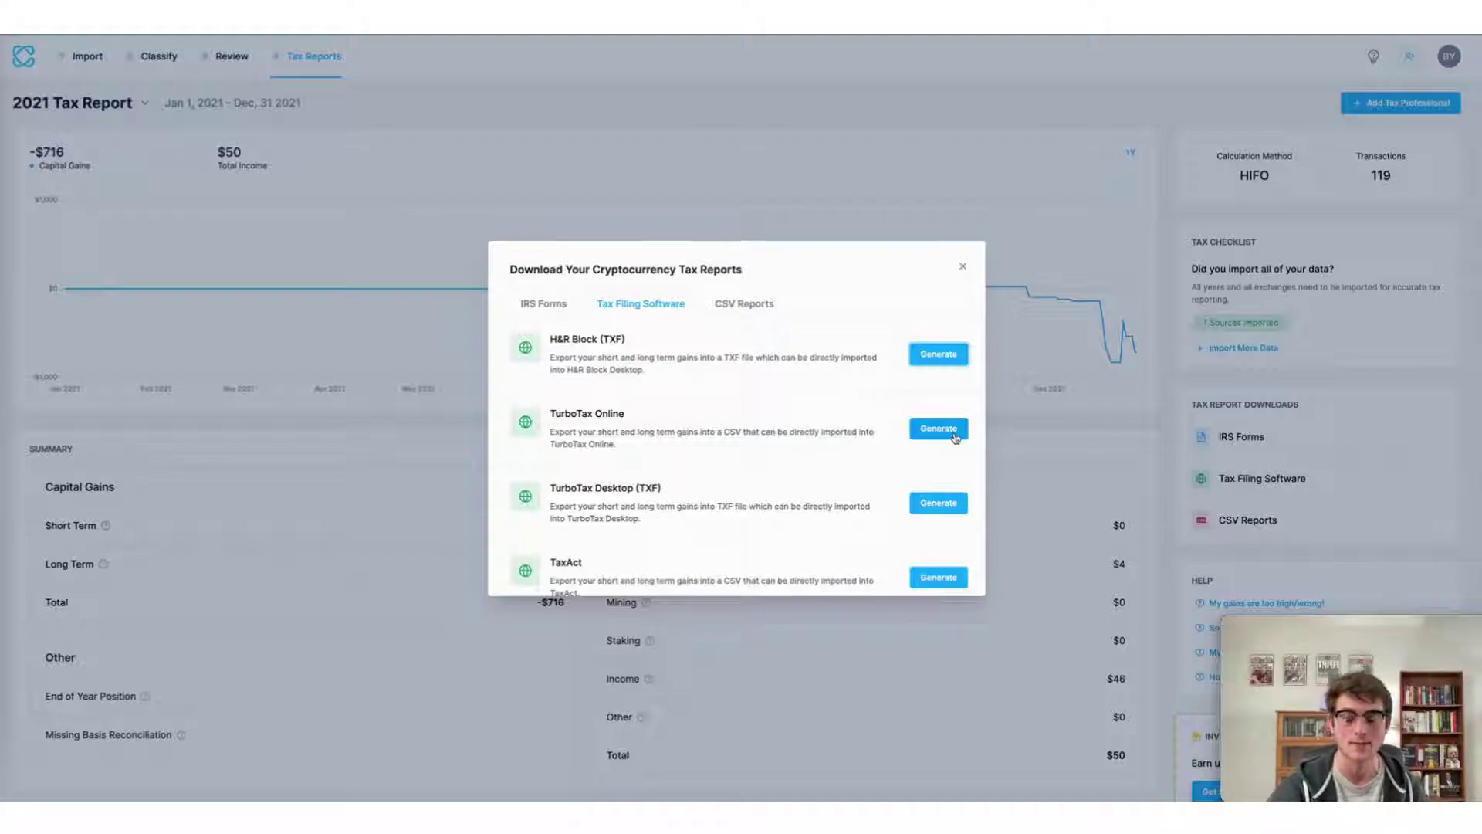
scroll(956, 438, "down", 1)
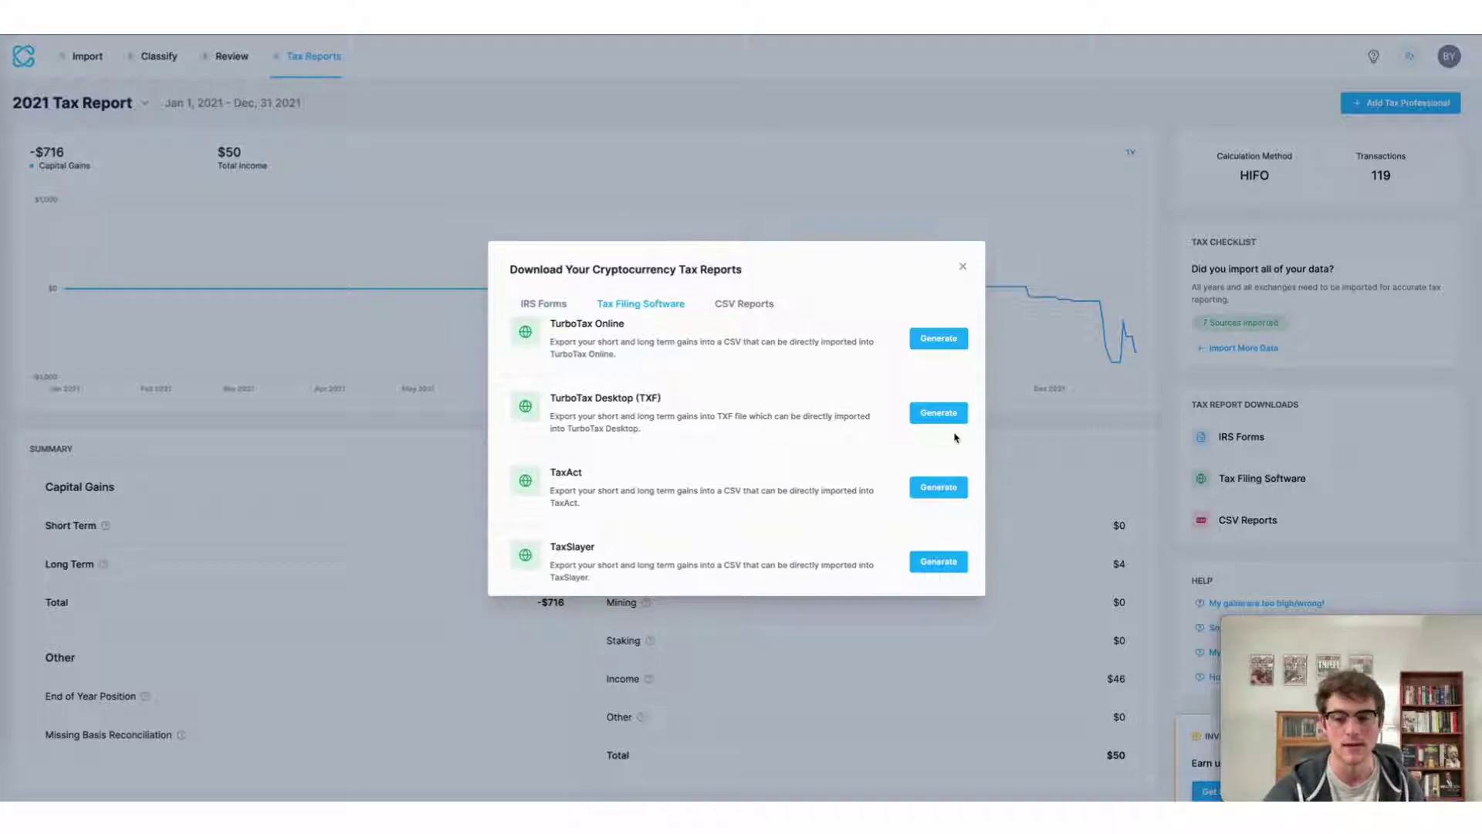
left_click(954, 488)
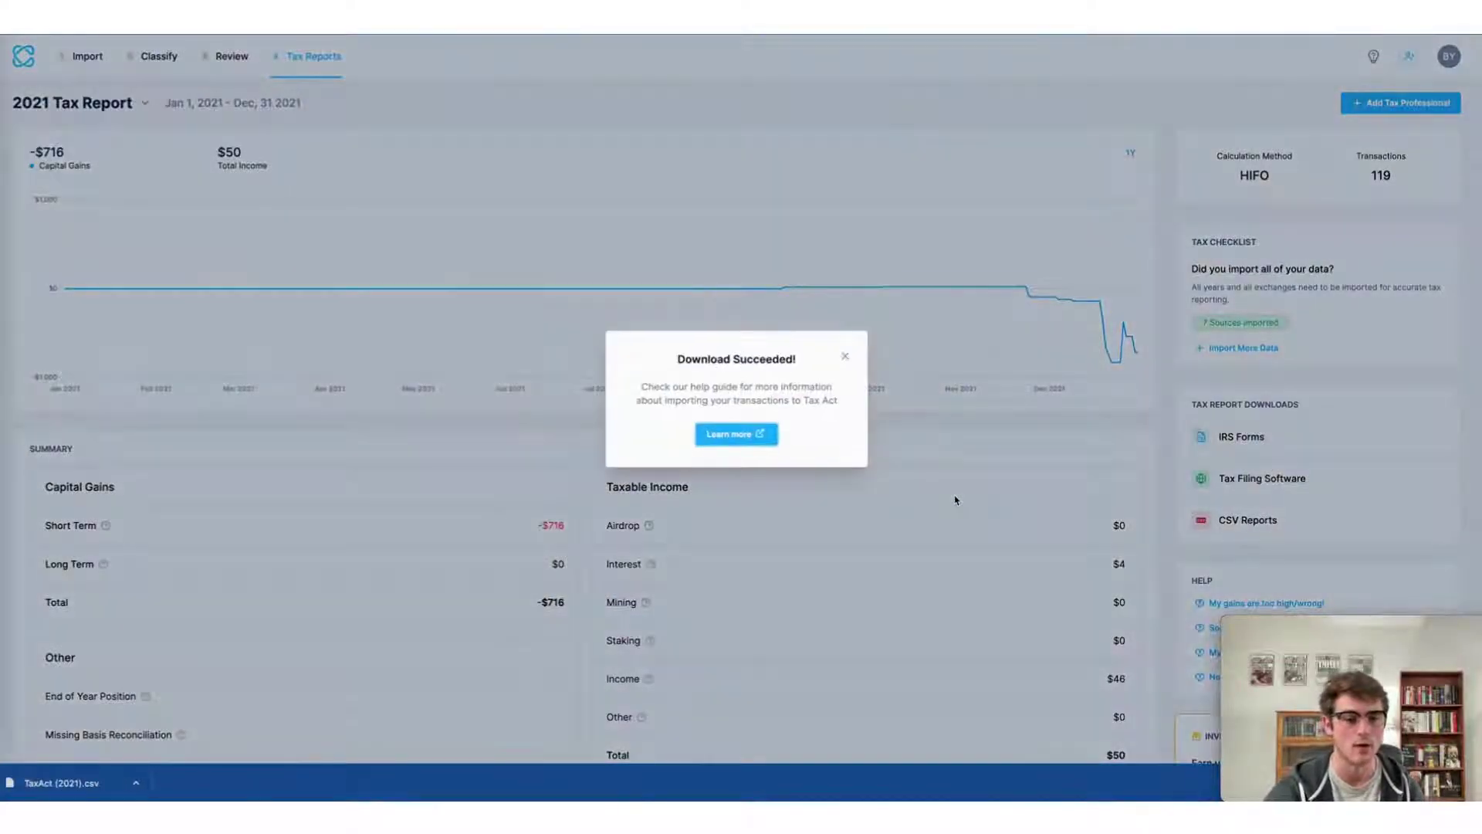
left_click(944, 492)
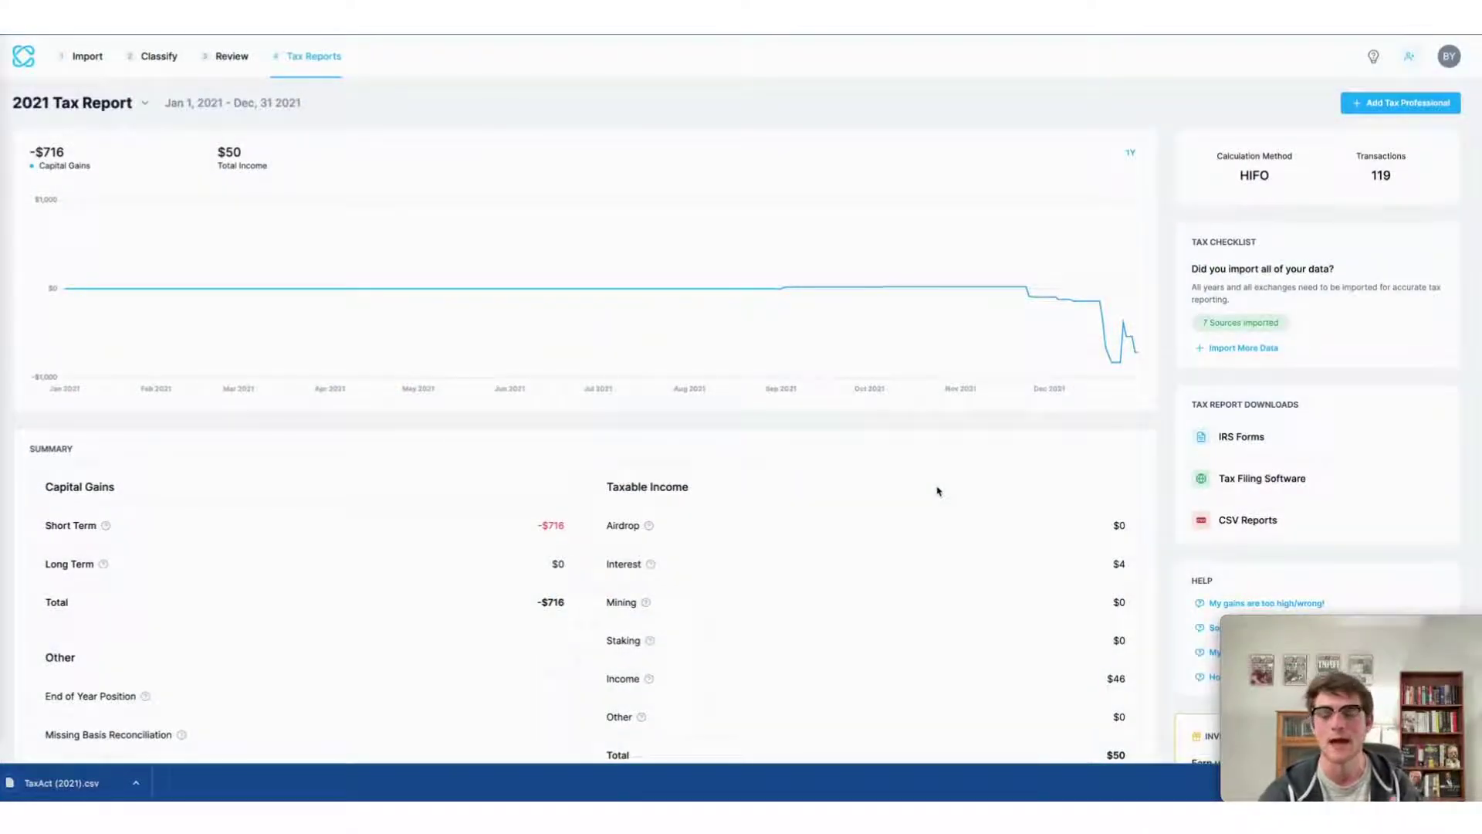